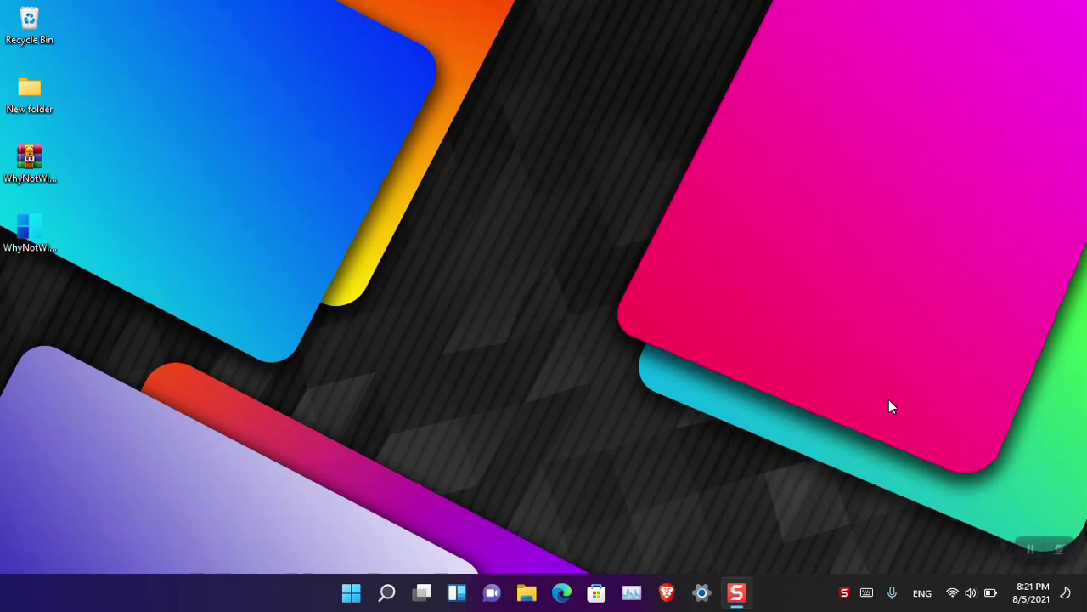
- Check the installed Windows version with winver, moving the About Windows dialog toward the screen's centre and closing it after viewing
{"action": "key", "text": "super+s"}
{"action": "type", "text": "winver"}
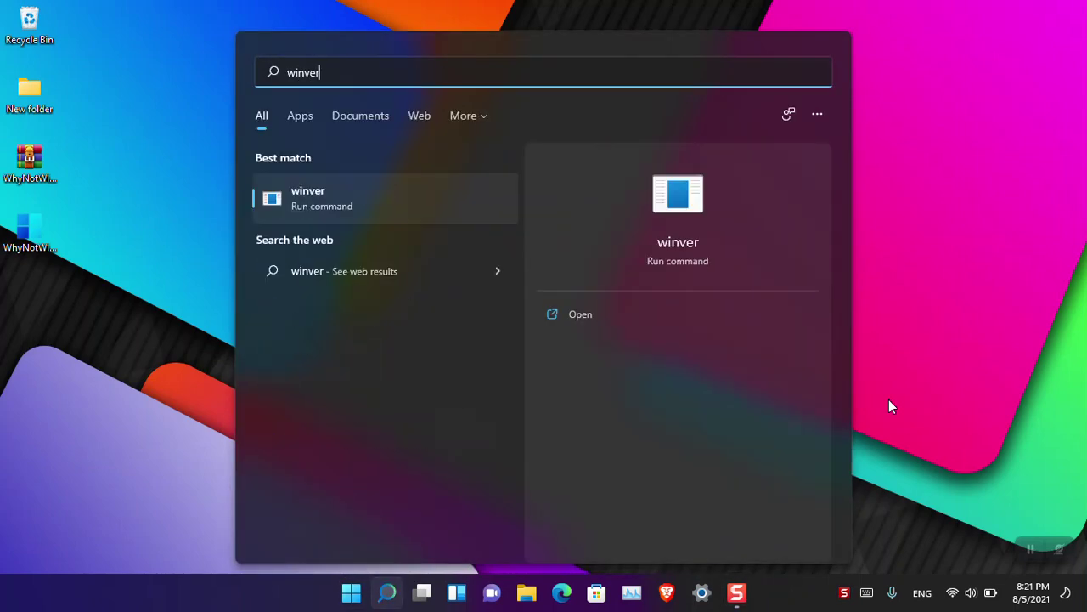
{"action": "key", "text": "Return"}
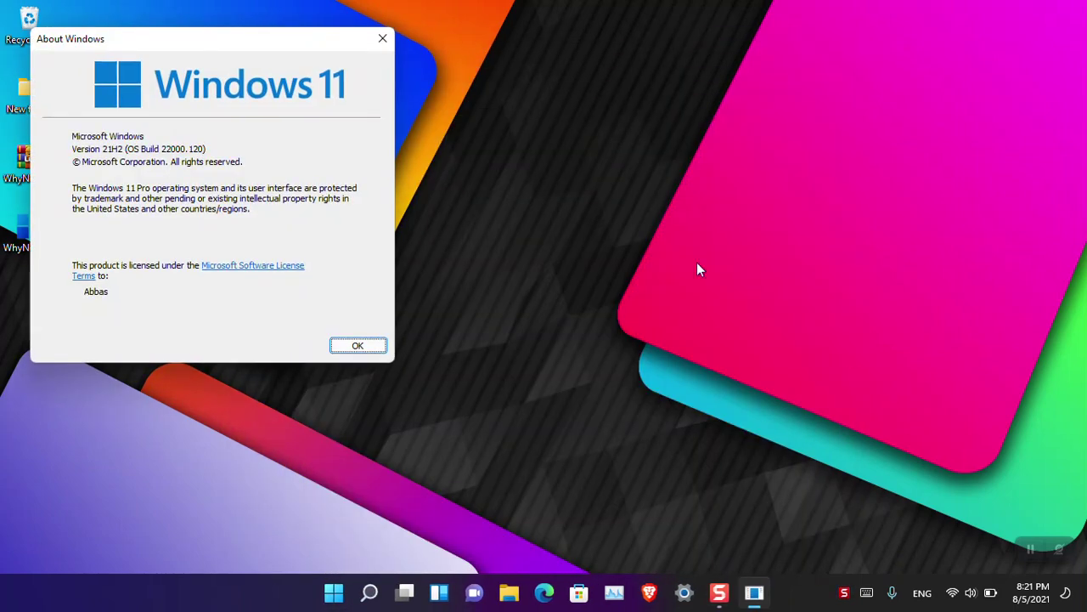
{"action": "left_click_drag", "start_coordinate": [218, 39], "coordinate": [498, 71]}
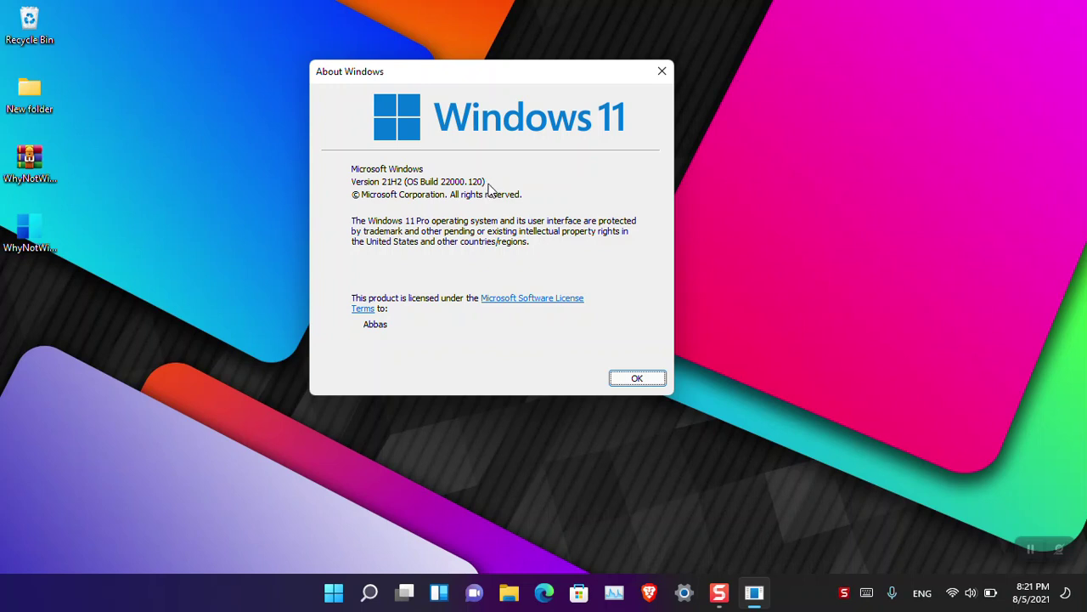
{"action": "left_click", "coordinate": [662, 71]}
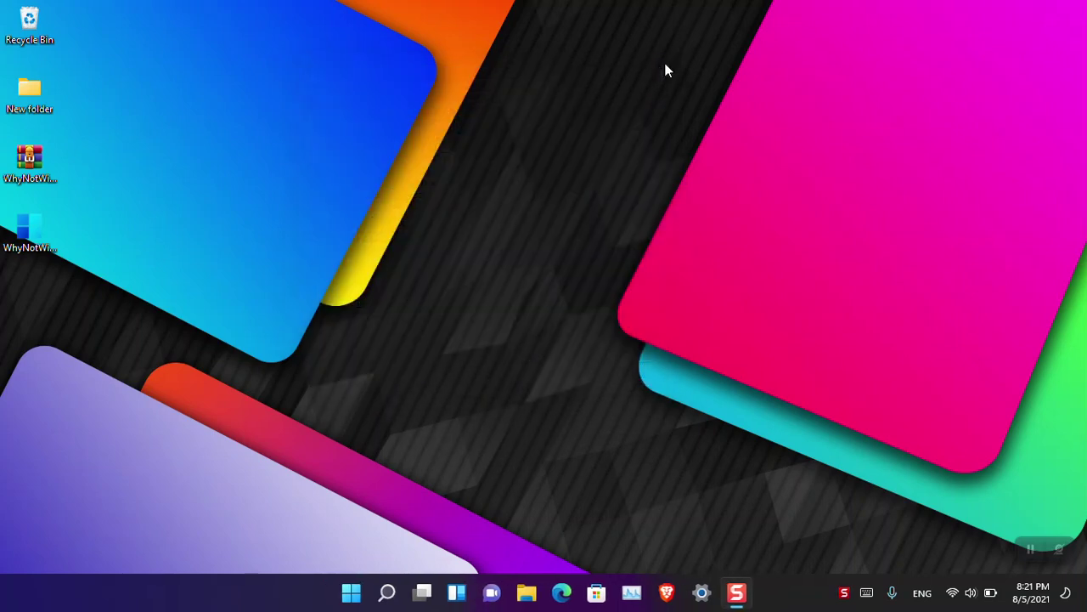
- View the pinned apps and recommended items in the Start menu and dismiss it
{"action": "key", "text": "super"}
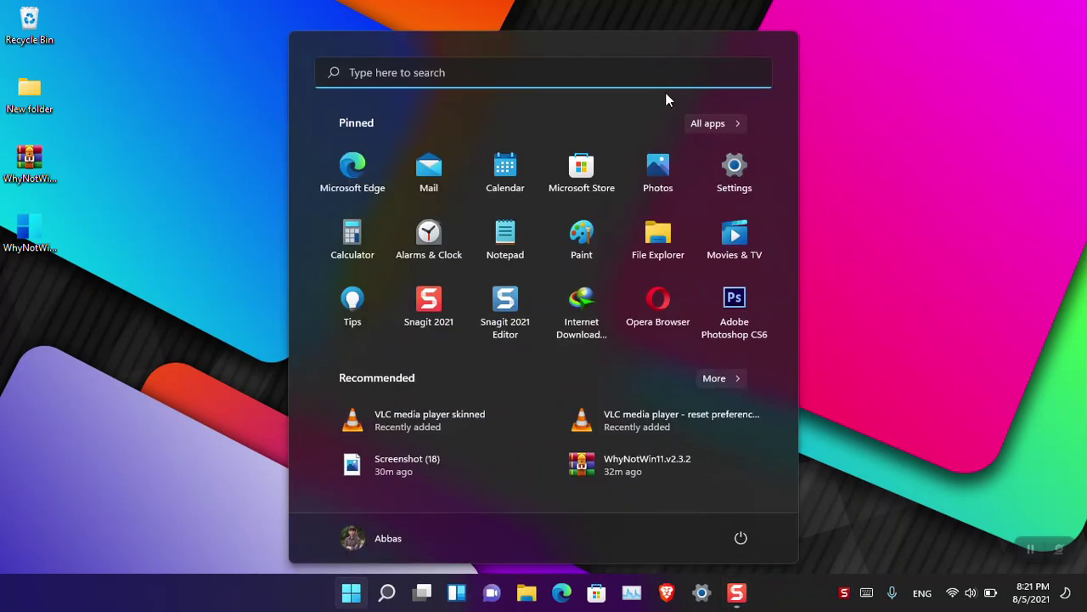
{"action": "left_click", "coordinate": [899, 212]}
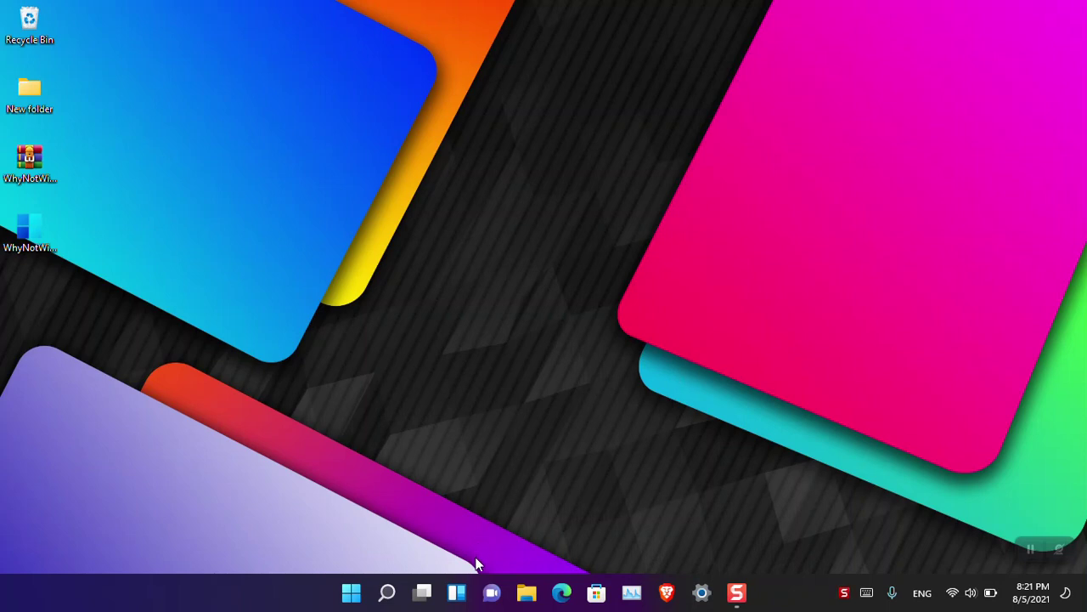
- Add the Traffic widget to the Widgets board, look over the board and close it
{"action": "left_click", "coordinate": [467, 597]}
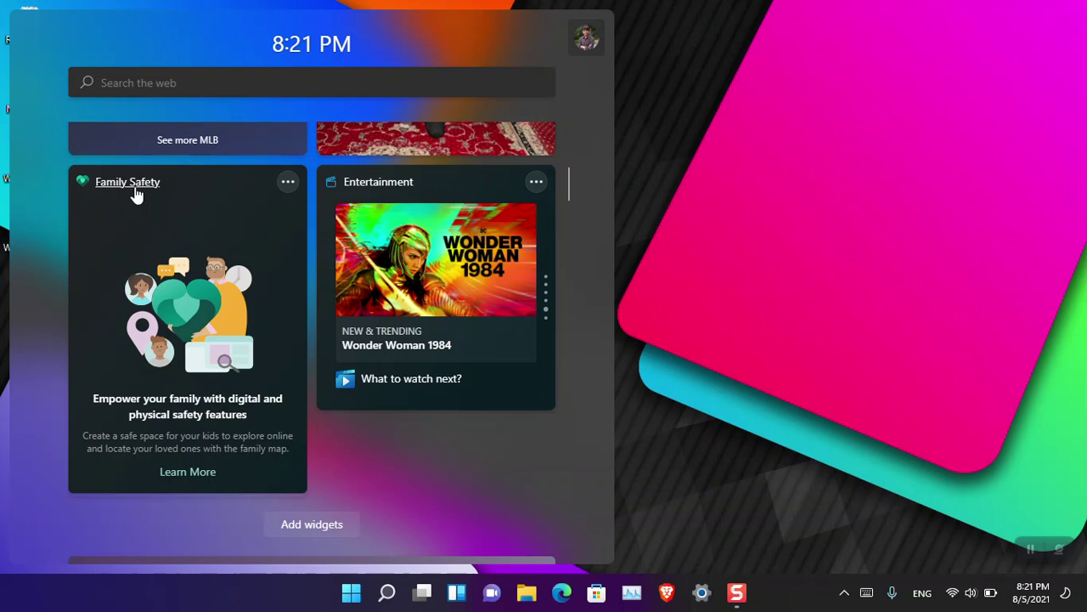
{"action": "left_click", "coordinate": [312, 524]}
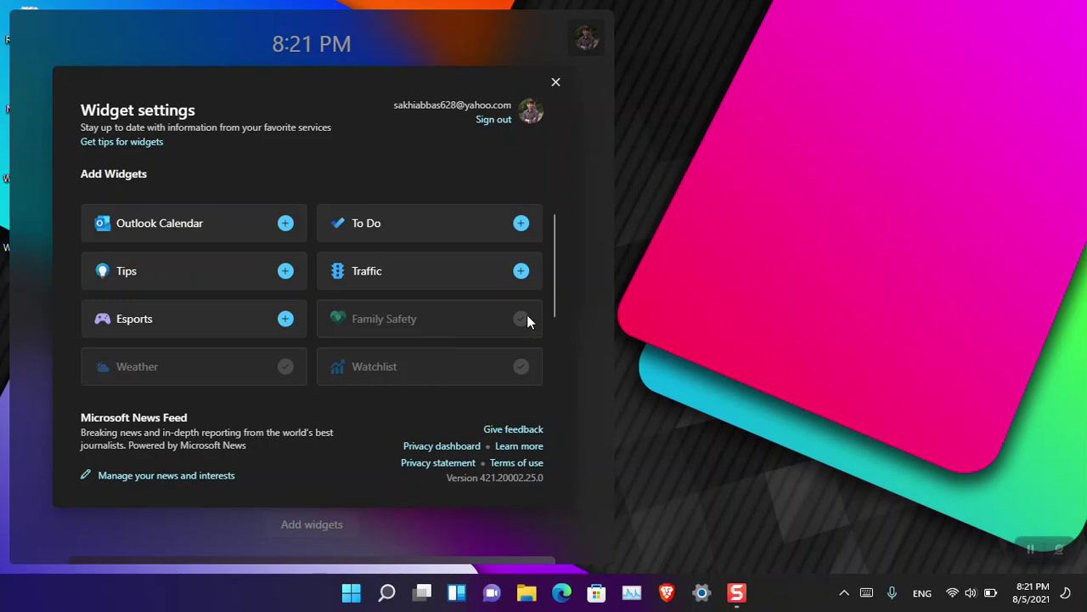
{"action": "left_click", "coordinate": [520, 271]}
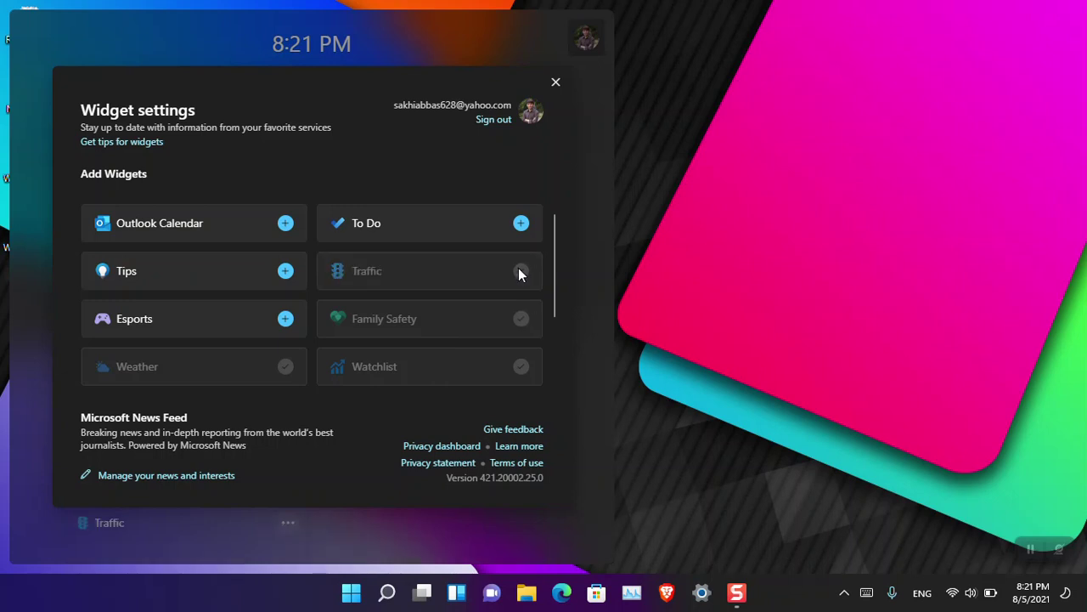
{"action": "left_click", "coordinate": [555, 82]}
{"action": "scroll", "coordinate": [357, 314], "scroll_direction": "up", "scroll_amount": 3}
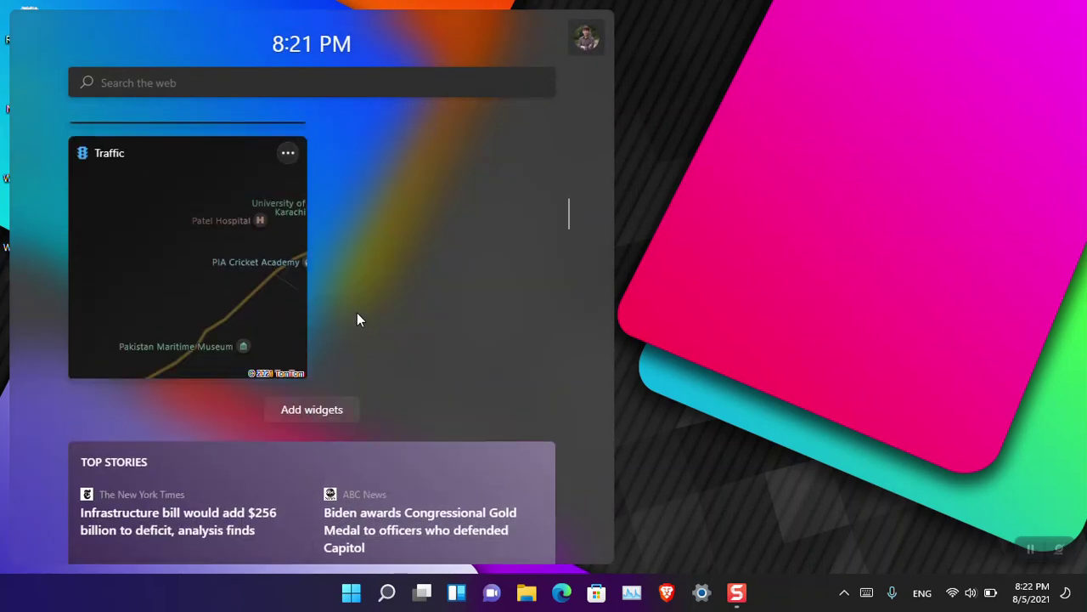
{"action": "scroll", "coordinate": [357, 315], "scroll_direction": "up", "scroll_amount": 1}
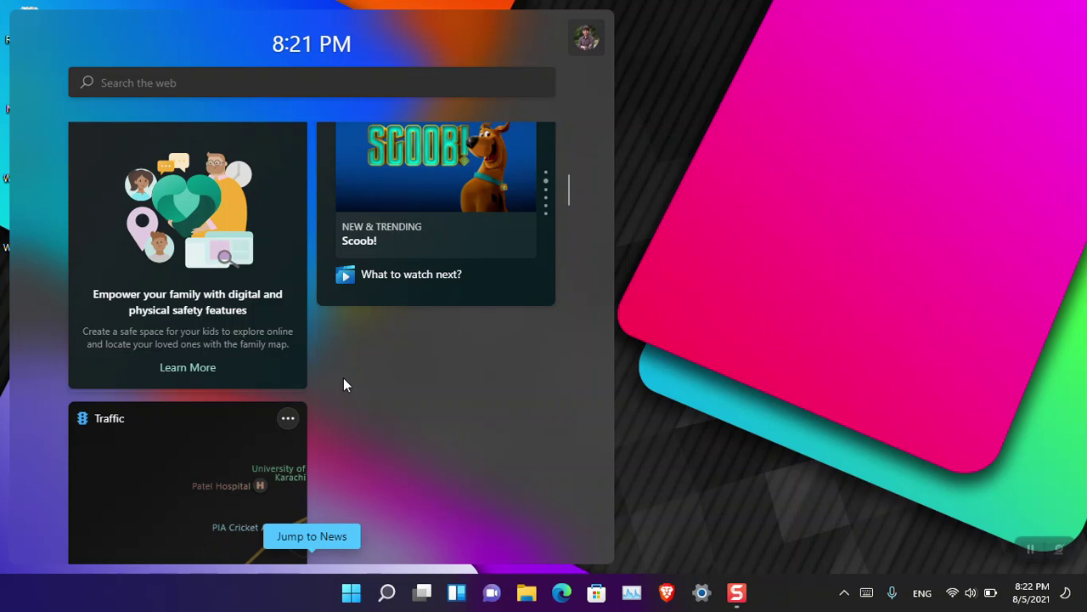
{"action": "left_click", "coordinate": [896, 321]}
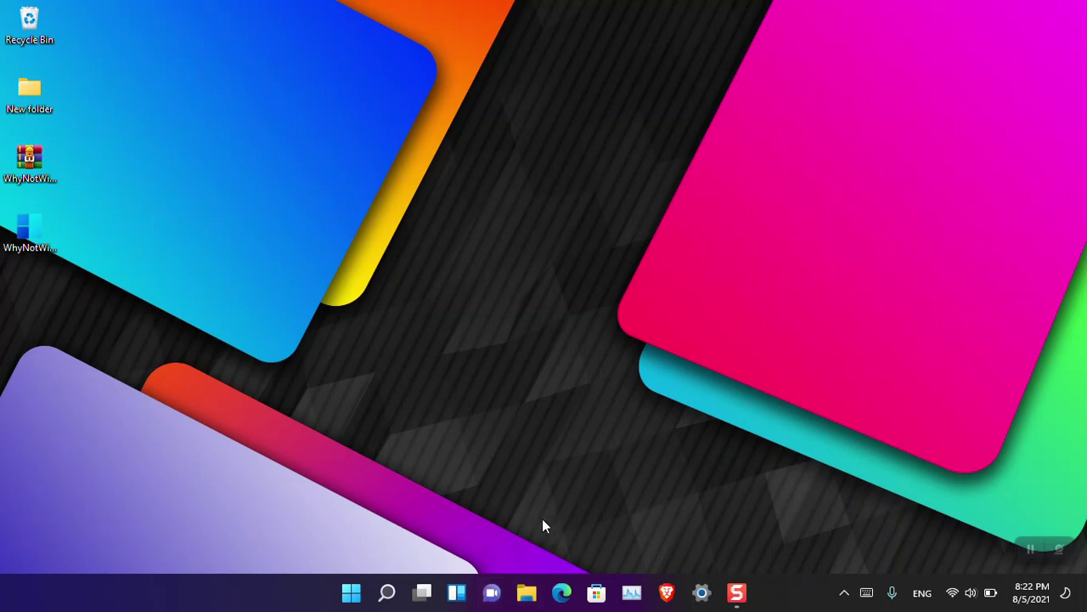
- Remove the existing Desktop 2 in Task View and create a new virtual desktop in its place
{"action": "left_click", "coordinate": [423, 592]}
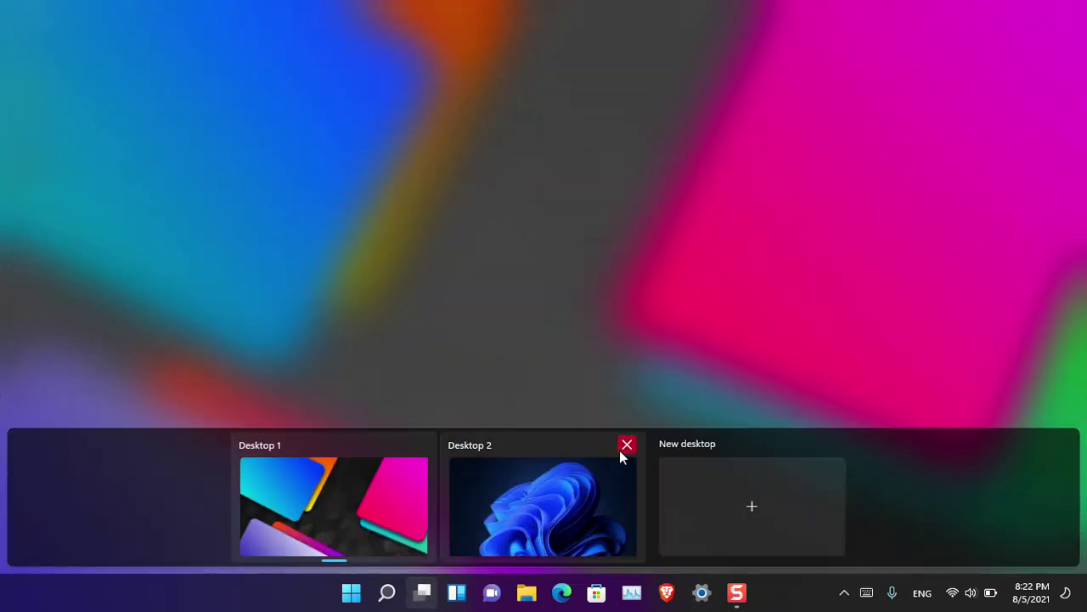
{"action": "left_click", "coordinate": [624, 445]}
{"action": "left_click", "coordinate": [643, 492]}
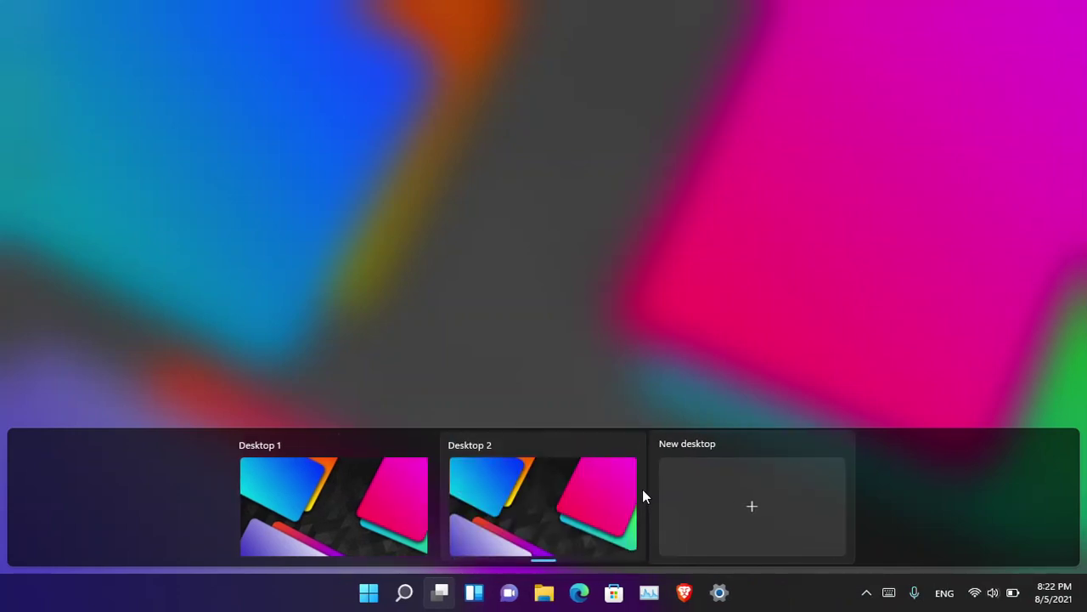
- Set the dark blue Windows 11 bloom picture from the recent images as Desktop 2's background and close Settings
{"action": "mouse_move", "coordinate": [552, 511]}
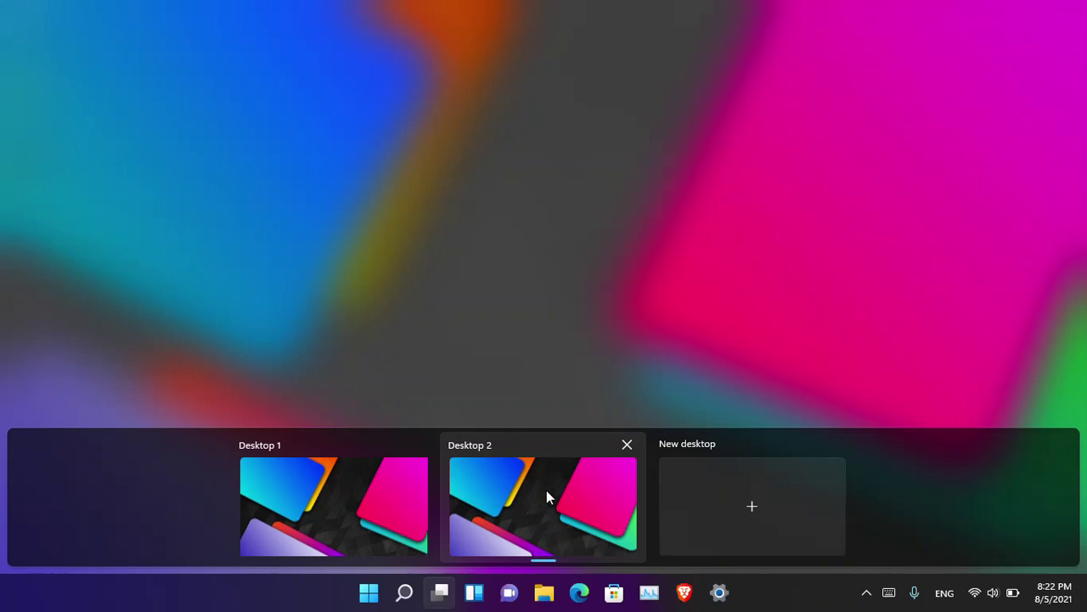
{"action": "right_click", "coordinate": [547, 492]}
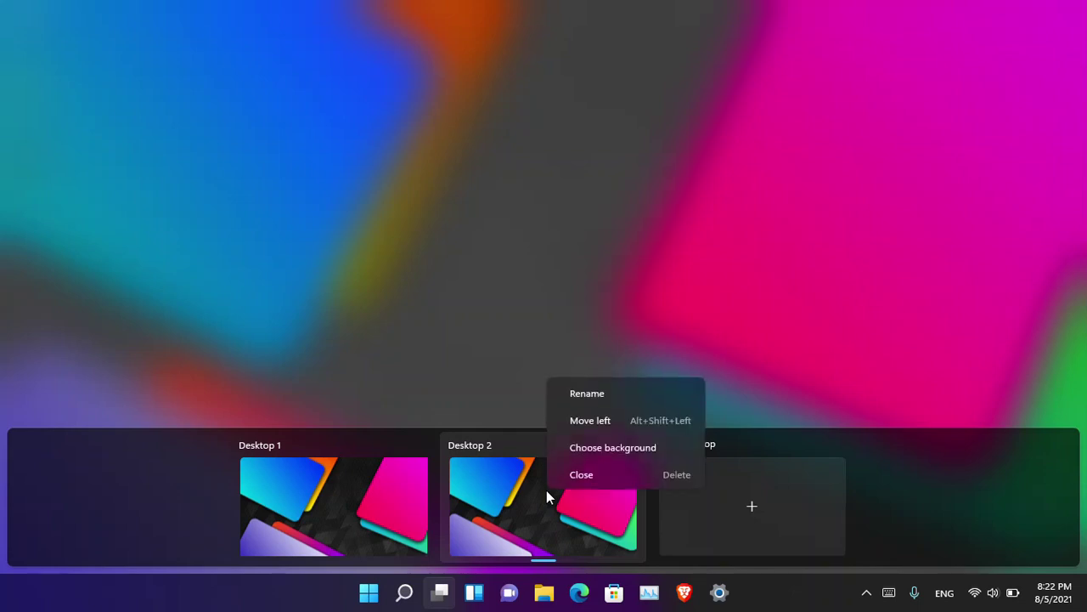
{"action": "left_click", "coordinate": [616, 450]}
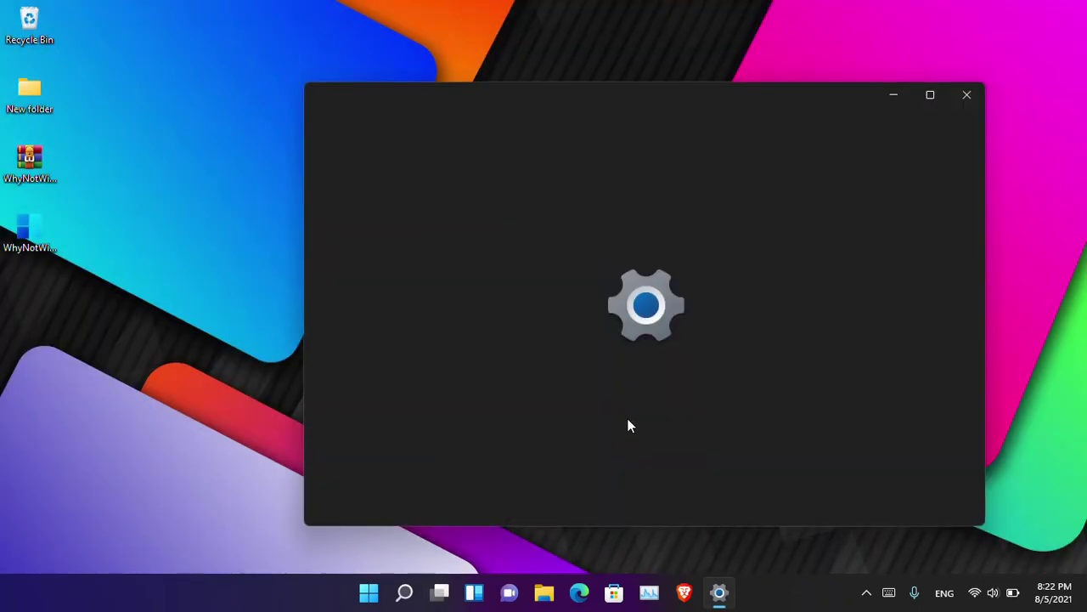
{"action": "scroll", "coordinate": [773, 404], "scroll_direction": "down", "scroll_amount": 1}
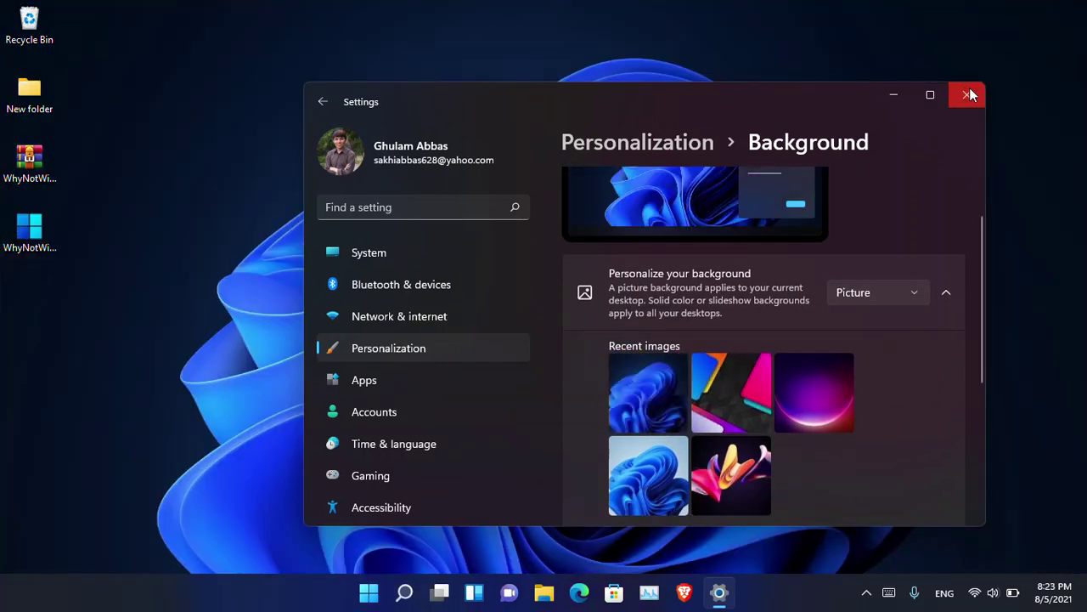
{"action": "left_click", "coordinate": [969, 95]}
- Create a third virtual desktop, remove both Desktop 3 and Desktop 2, and return to Desktop 1
{"action": "left_click", "coordinate": [442, 592]}
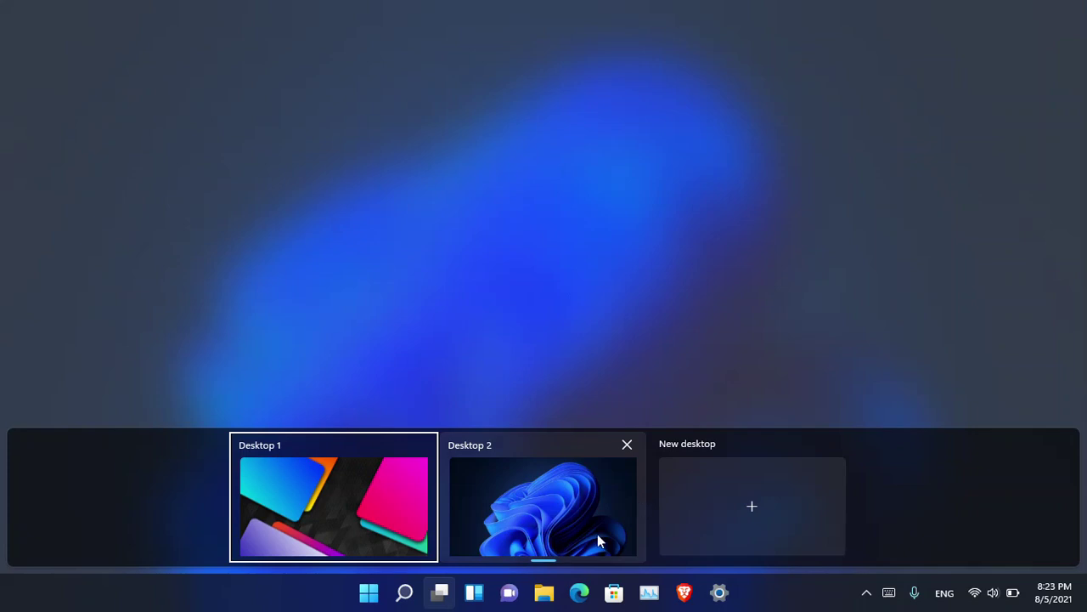
{"action": "left_click", "coordinate": [733, 484]}
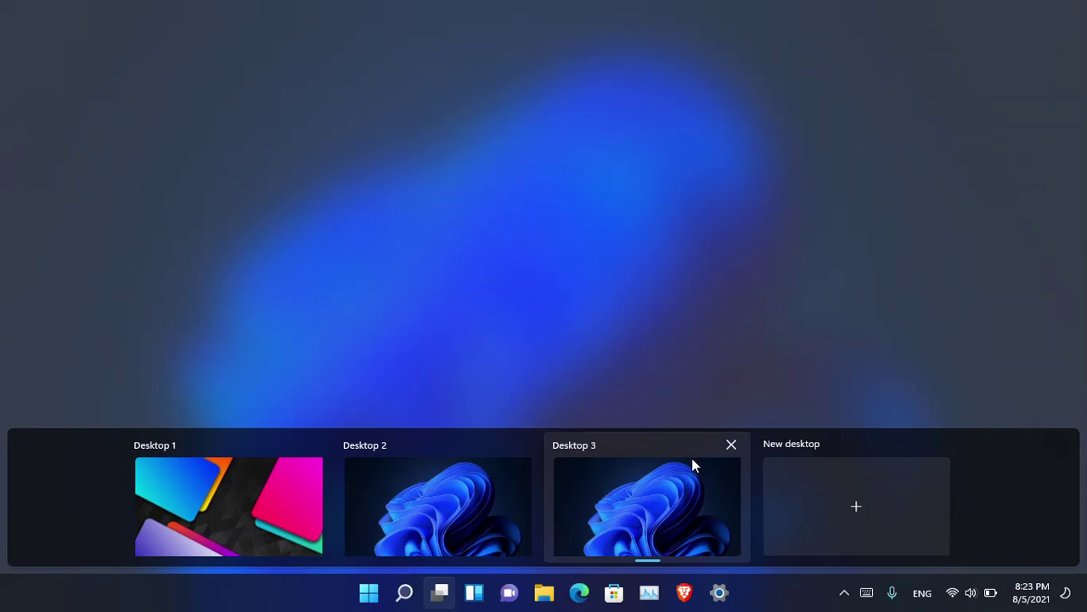
{"action": "left_click", "coordinate": [731, 444]}
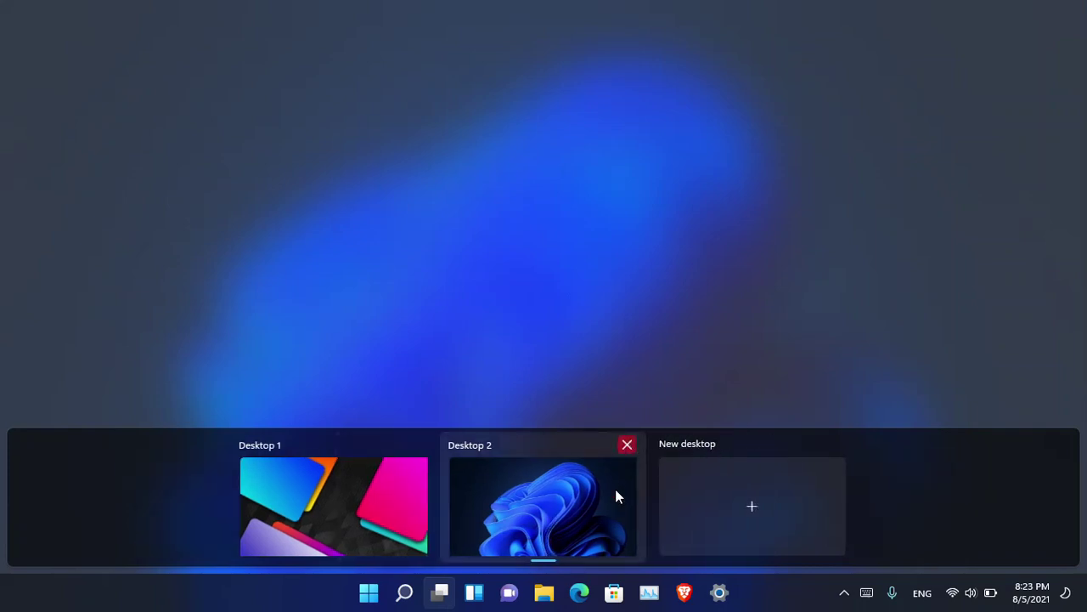
{"action": "left_click", "coordinate": [627, 444]}
{"action": "left_click", "coordinate": [803, 287]}
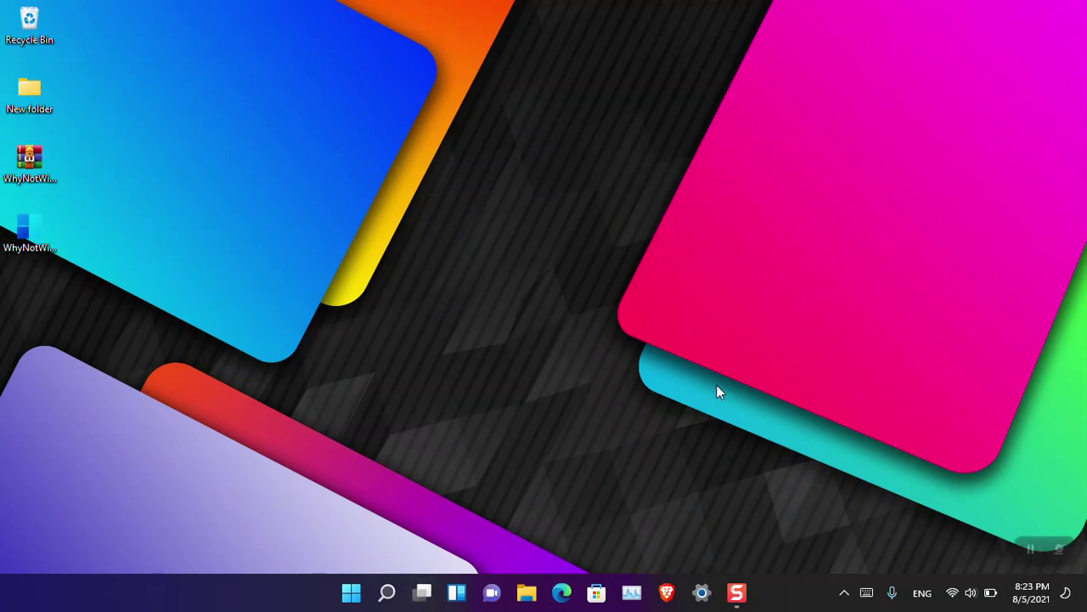
- Open Microsoft Store maximized and view the Spotify Music page from Essential Apps down to its ratings and reviews
{"action": "left_click", "coordinate": [597, 592]}
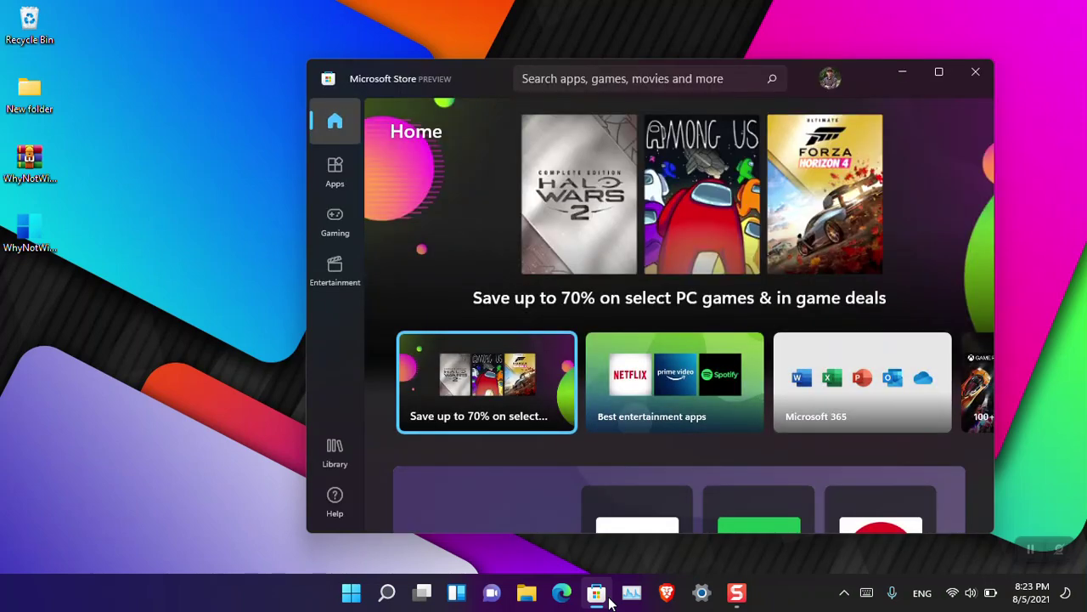
{"action": "left_click", "coordinate": [939, 72]}
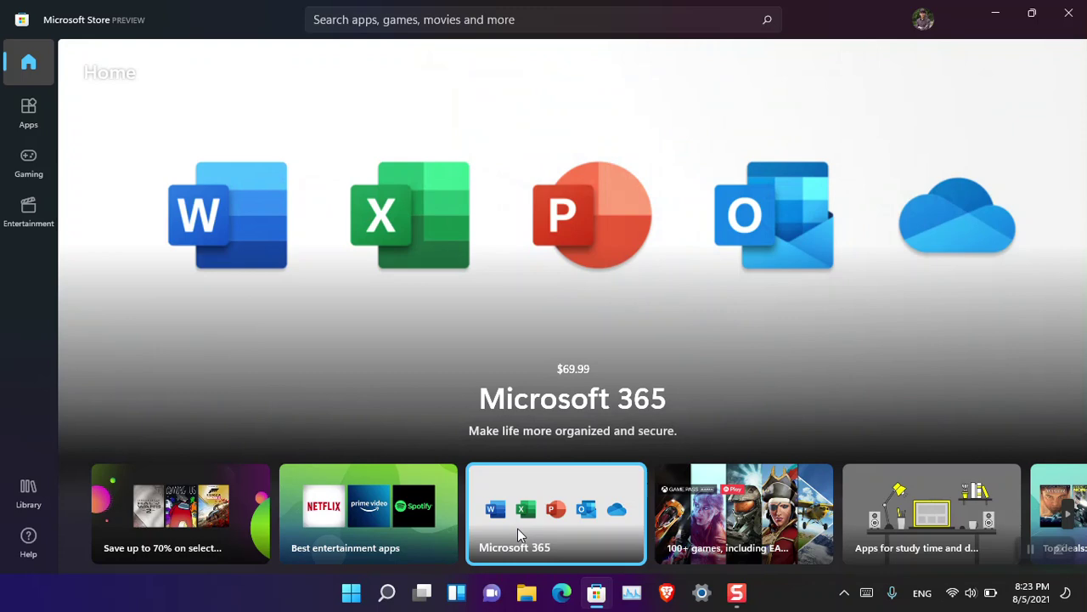
{"action": "scroll", "coordinate": [547, 451], "scroll_direction": "down", "scroll_amount": 3}
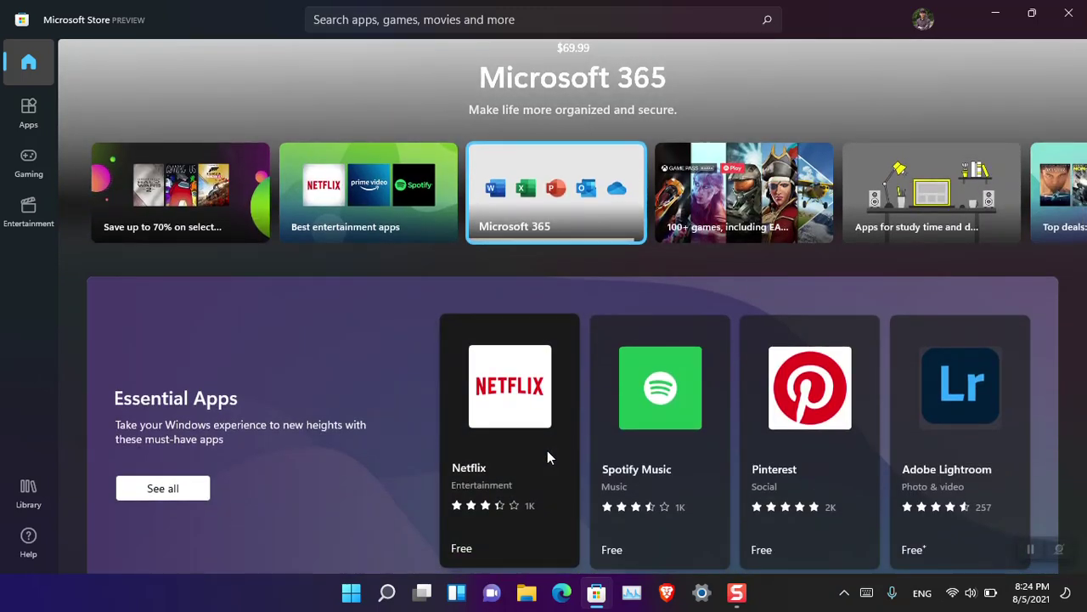
{"action": "left_click", "coordinate": [617, 440]}
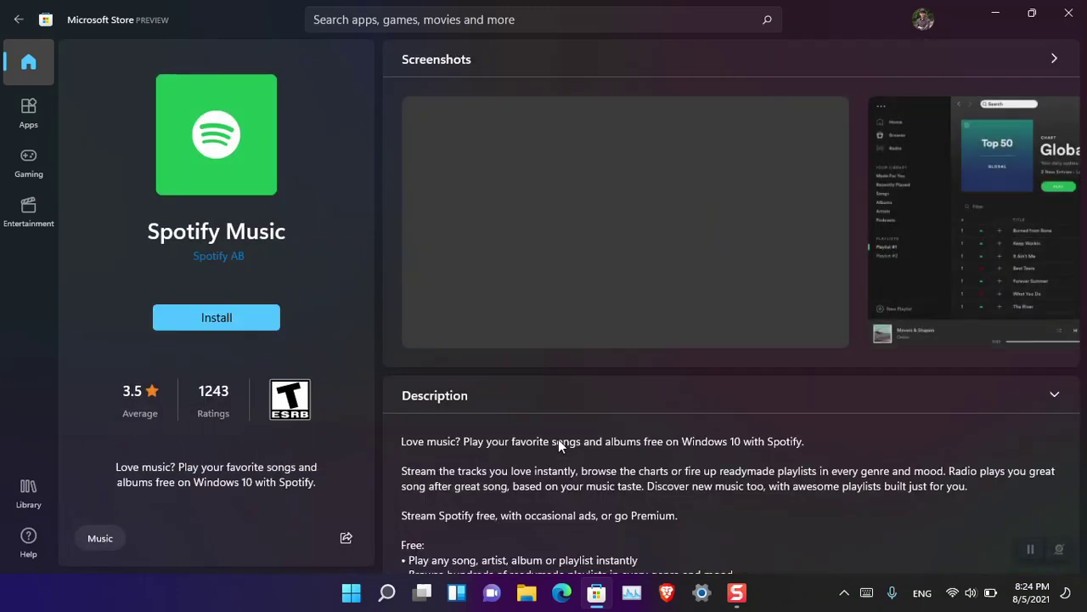
{"action": "scroll", "coordinate": [558, 439], "scroll_direction": "down", "scroll_amount": 4}
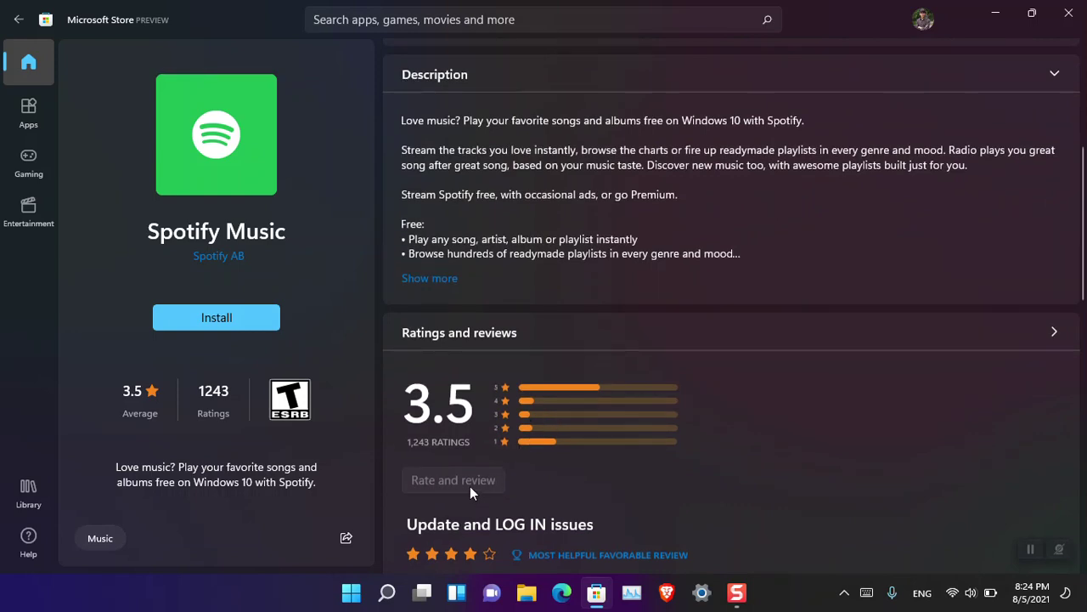
- Open the rating and review form for Spotify Music, restore the Store window to its smaller size and close the Store
{"action": "left_click", "coordinate": [469, 481]}
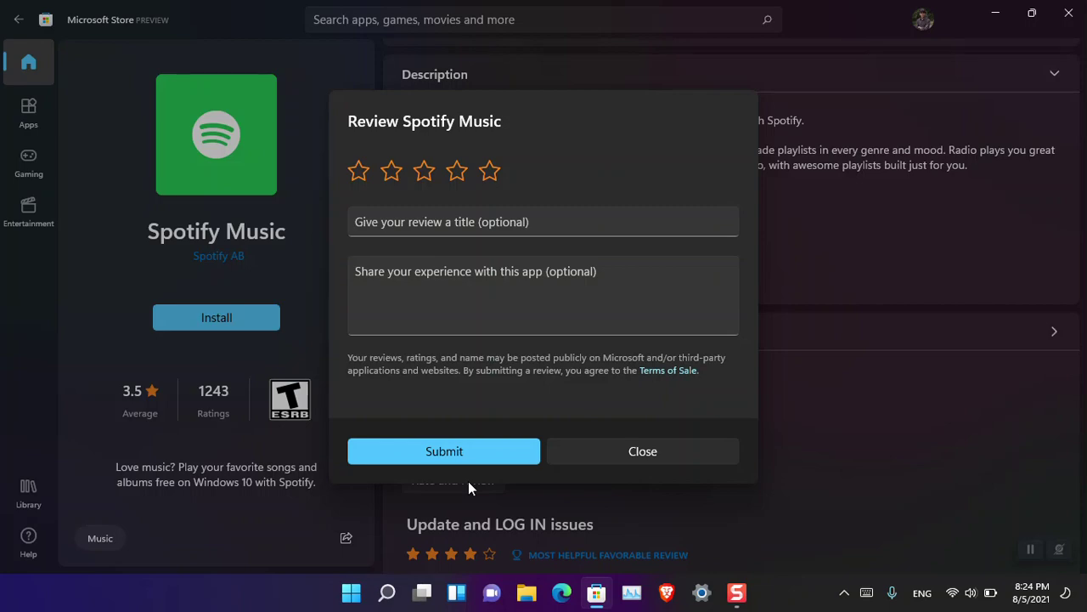
{"action": "double_click", "coordinate": [656, 7]}
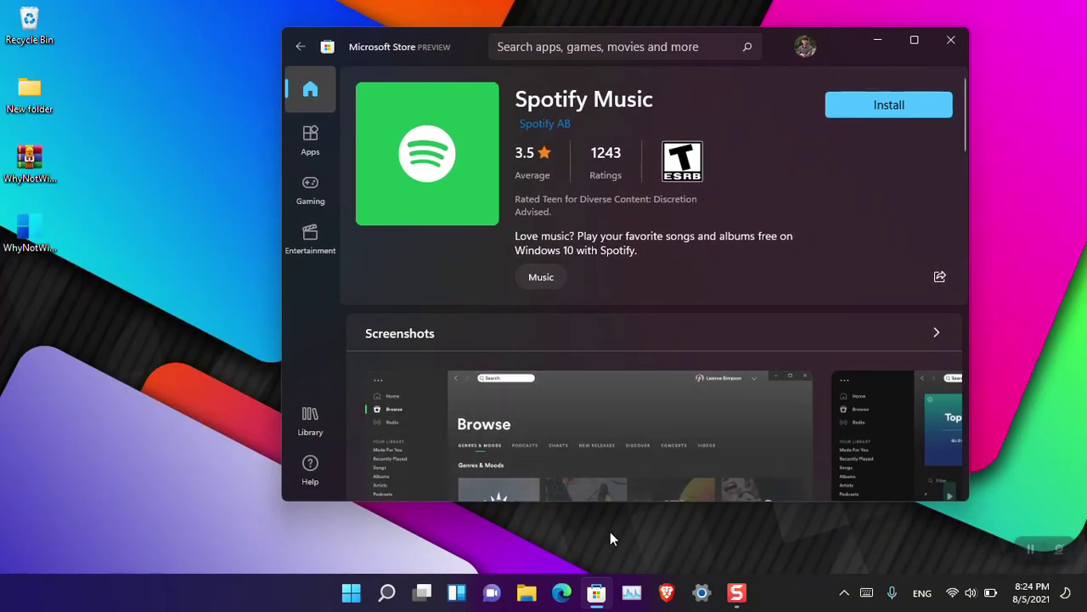
{"action": "mouse_move", "coordinate": [599, 594]}
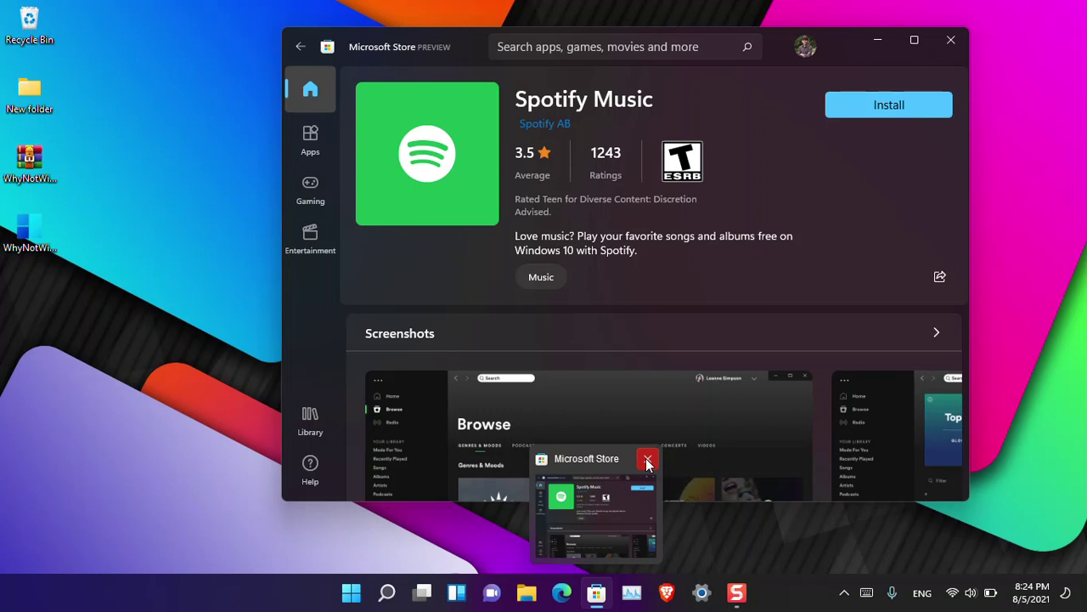
{"action": "left_click", "coordinate": [647, 462]}
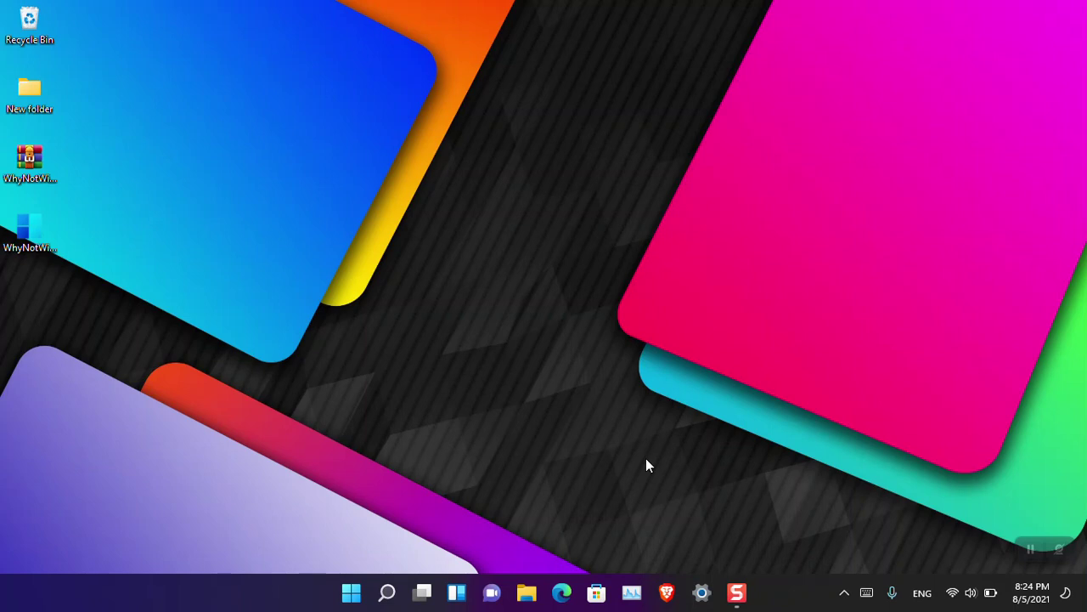
- Open Settings maximized and show the Cleanup recommendations within the System storage settings
{"action": "left_click", "coordinate": [701, 592]}
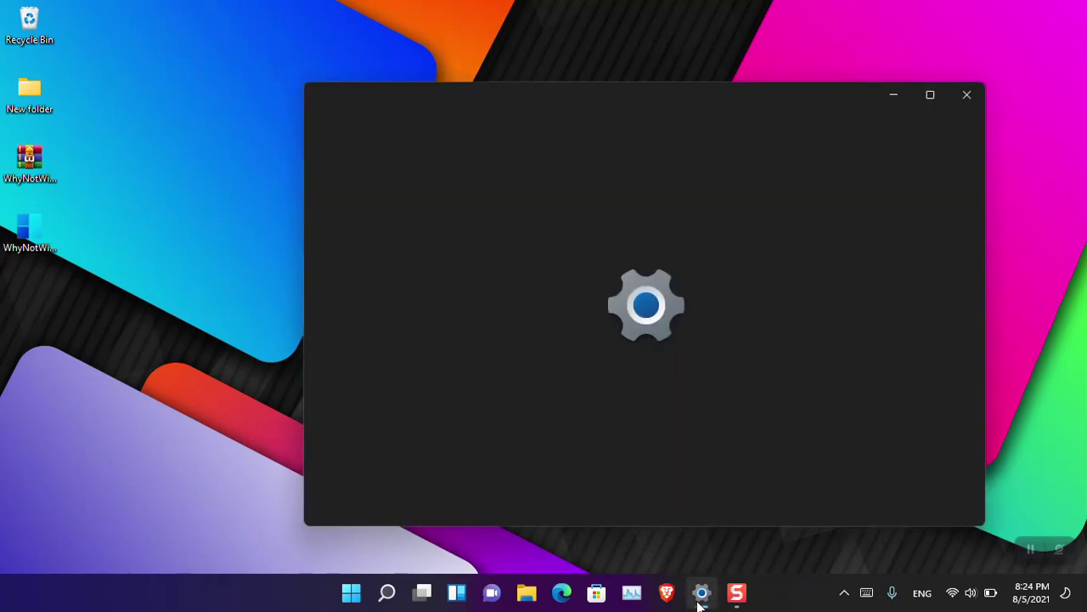
{"action": "left_click", "coordinate": [929, 97]}
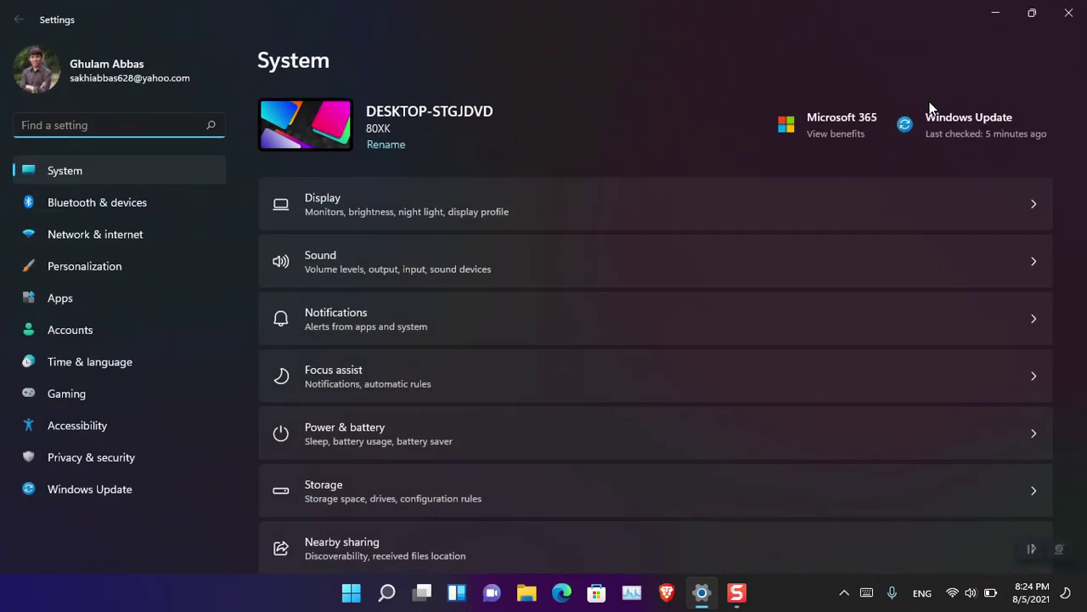
{"action": "left_click", "coordinate": [401, 487]}
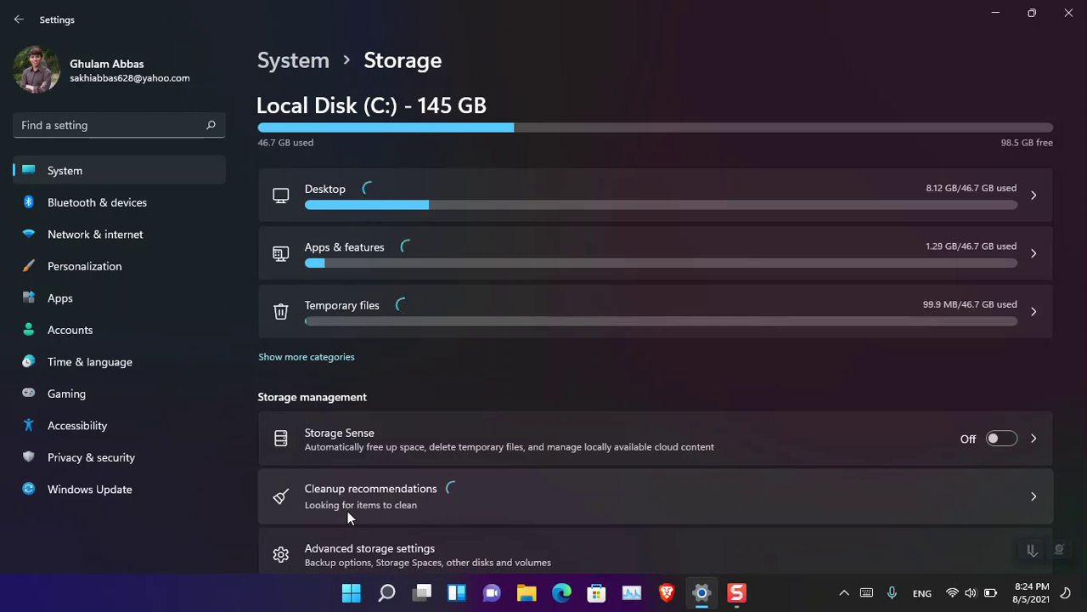
{"action": "left_click", "coordinate": [354, 511]}
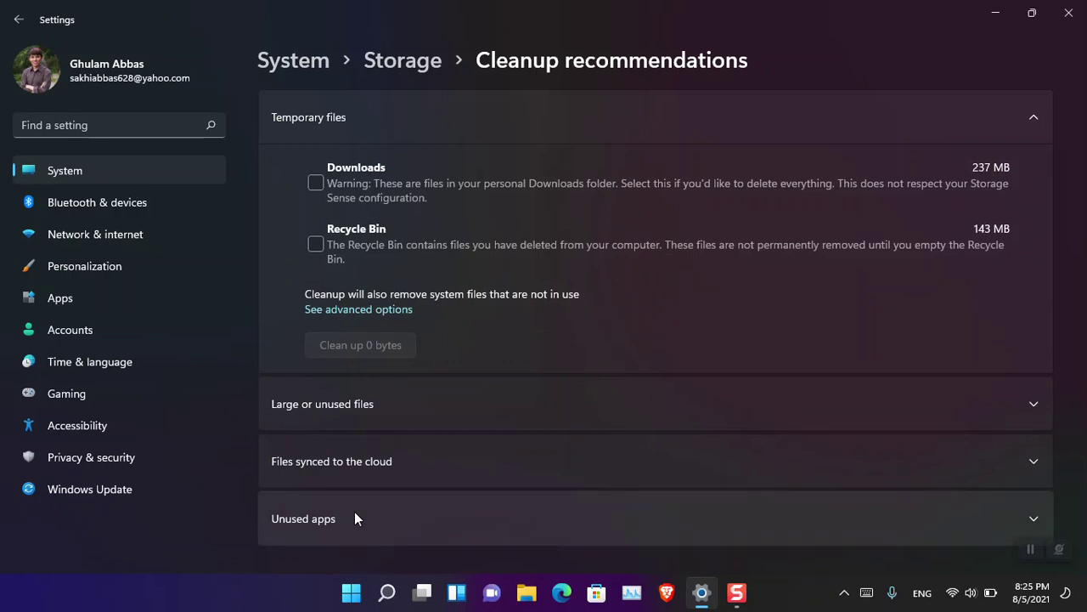
- Expand the Large or unused files and Unused apps sections of the cleanup recommendations and view their contents
{"action": "left_click", "coordinate": [483, 392]}
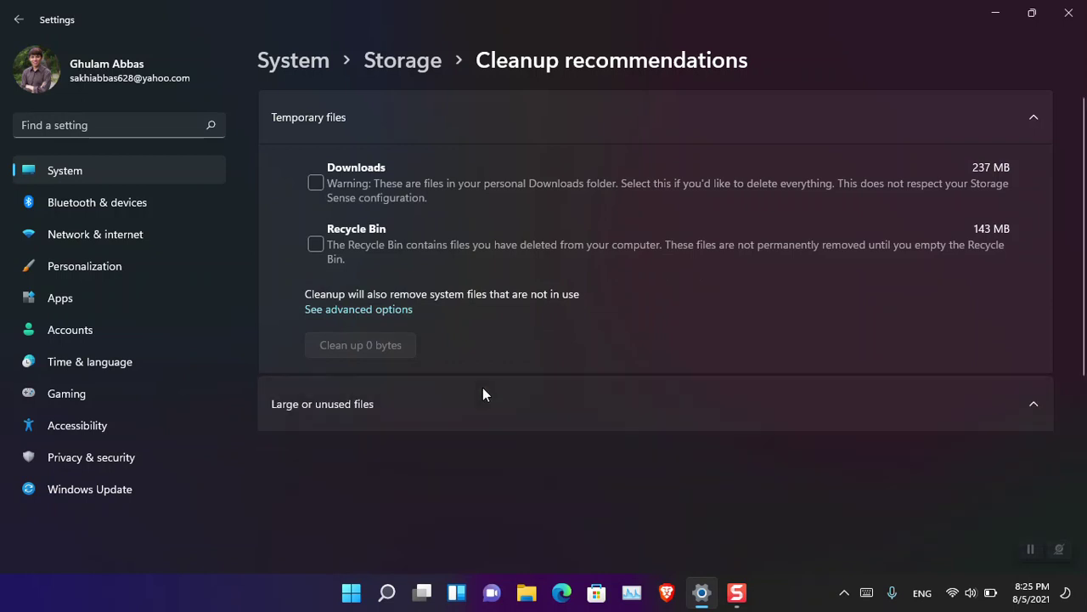
{"action": "scroll", "coordinate": [482, 395], "scroll_direction": "down", "scroll_amount": 2}
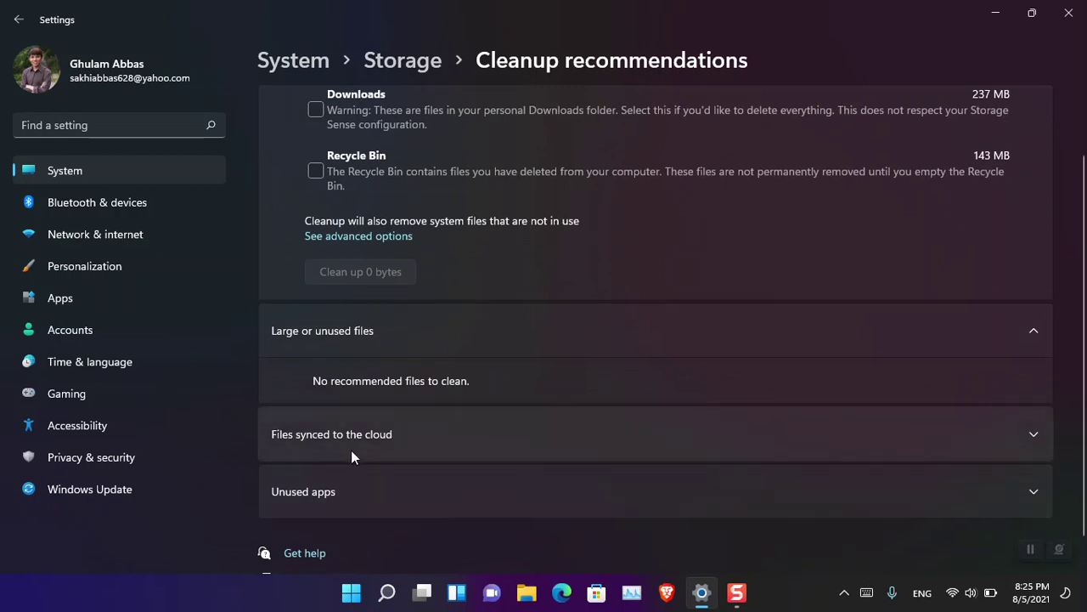
{"action": "left_click", "coordinate": [364, 491]}
{"action": "scroll", "coordinate": [509, 463], "scroll_direction": "down", "scroll_amount": 2}
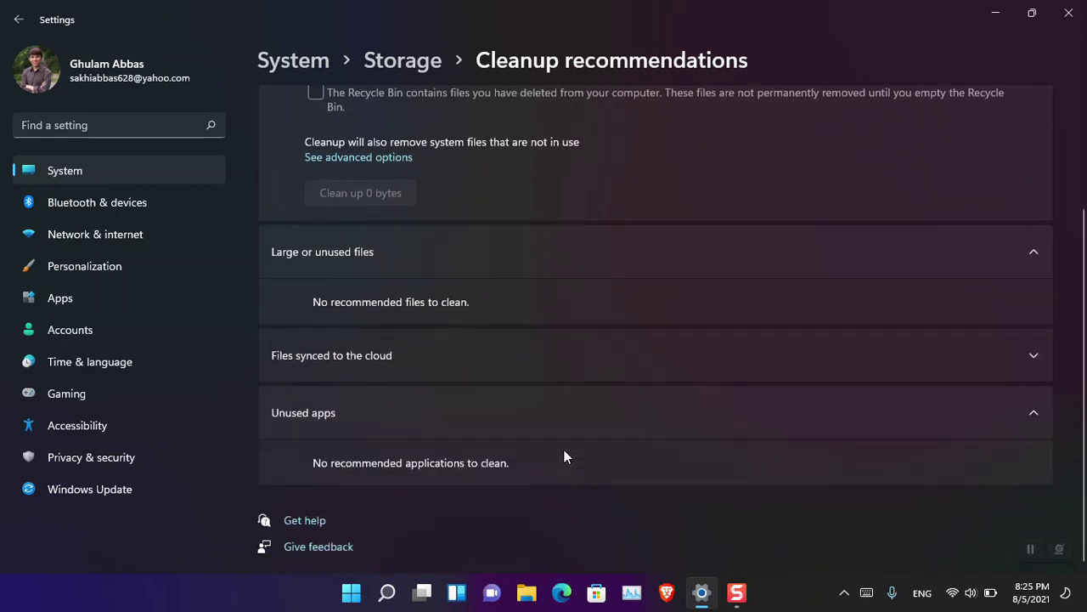
- Select both Downloads and Recycle Bin for cleanup under Temporary files
{"action": "scroll", "coordinate": [563, 451], "scroll_direction": "up", "scroll_amount": 4}
{"action": "left_click", "coordinate": [316, 184]}
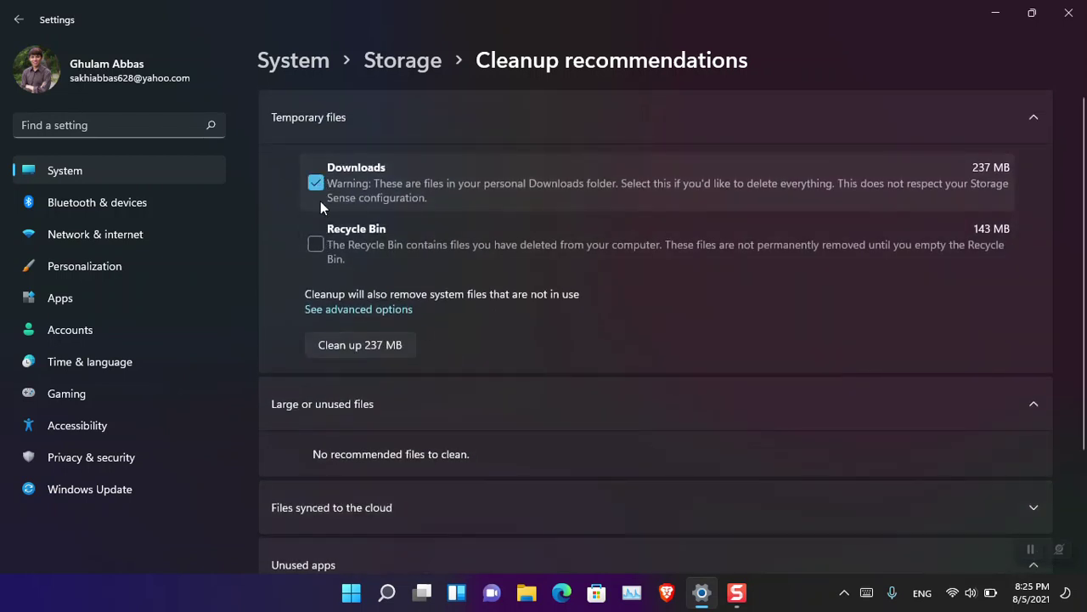
{"action": "left_click", "coordinate": [315, 245]}
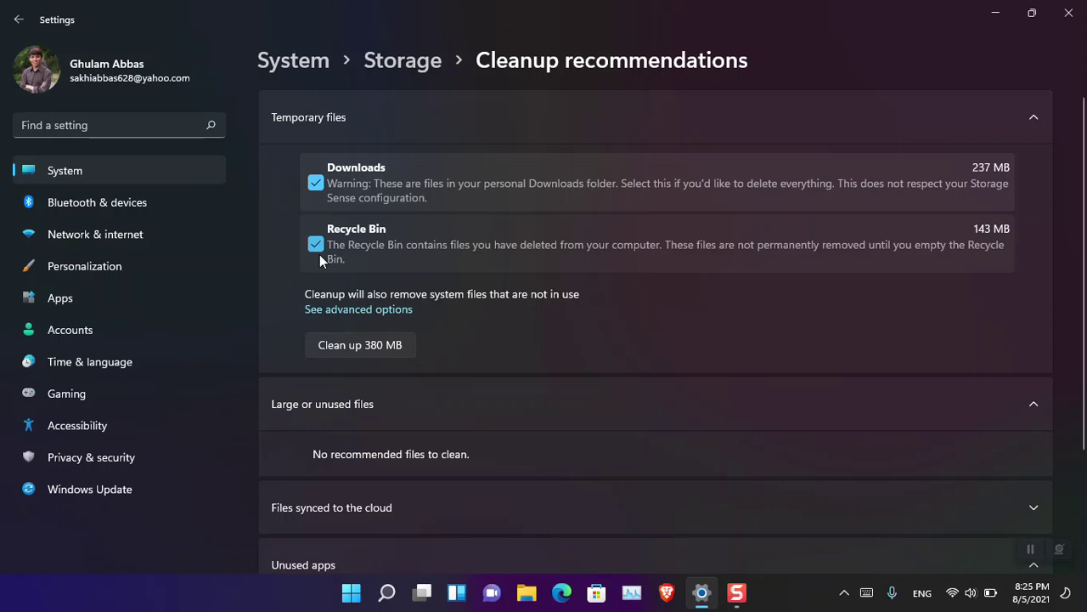
- Open the advanced options for temporary files and review the whole list of removable file categories
{"action": "left_click", "coordinate": [323, 309]}
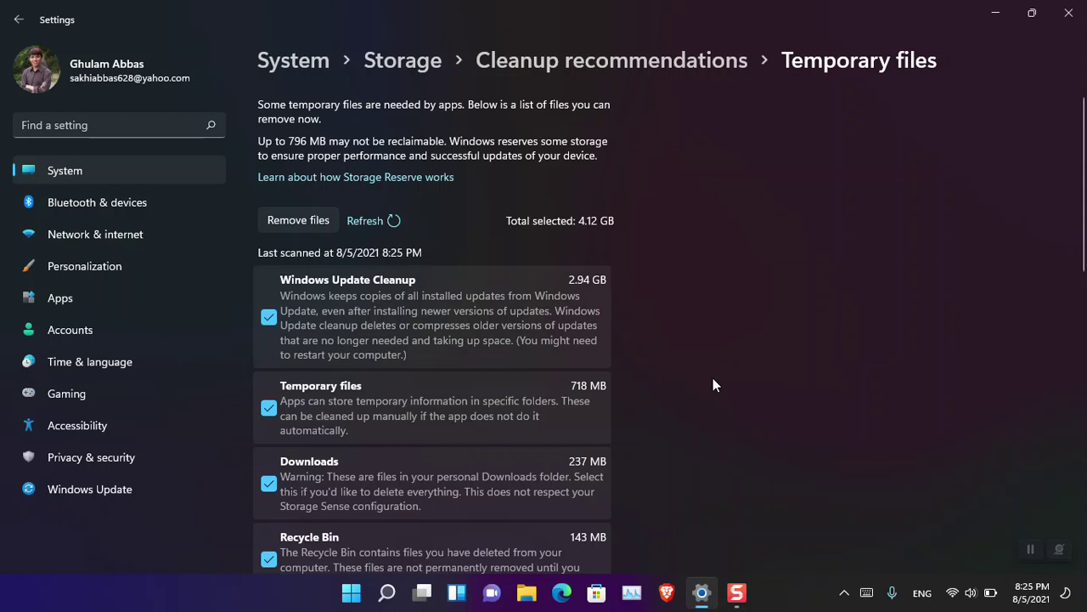
{"action": "scroll", "coordinate": [713, 385], "scroll_direction": "down", "scroll_amount": 5}
{"action": "scroll", "coordinate": [710, 389], "scroll_direction": "down", "scroll_amount": 4}
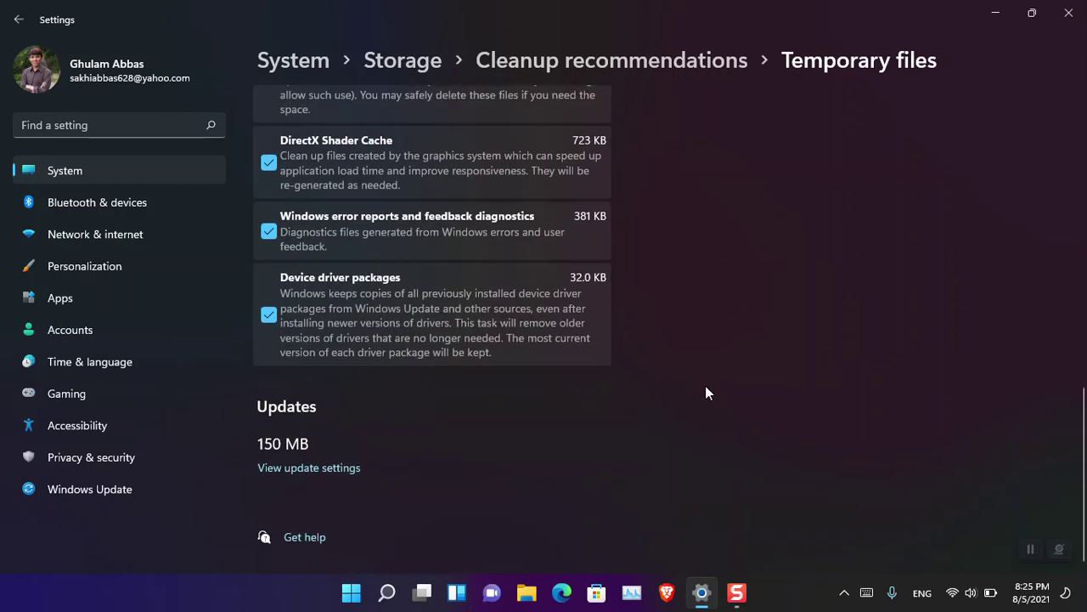
{"action": "scroll", "coordinate": [706, 385], "scroll_direction": "up", "scroll_amount": 8}
{"action": "scroll", "coordinate": [705, 390], "scroll_direction": "up", "scroll_amount": 1}
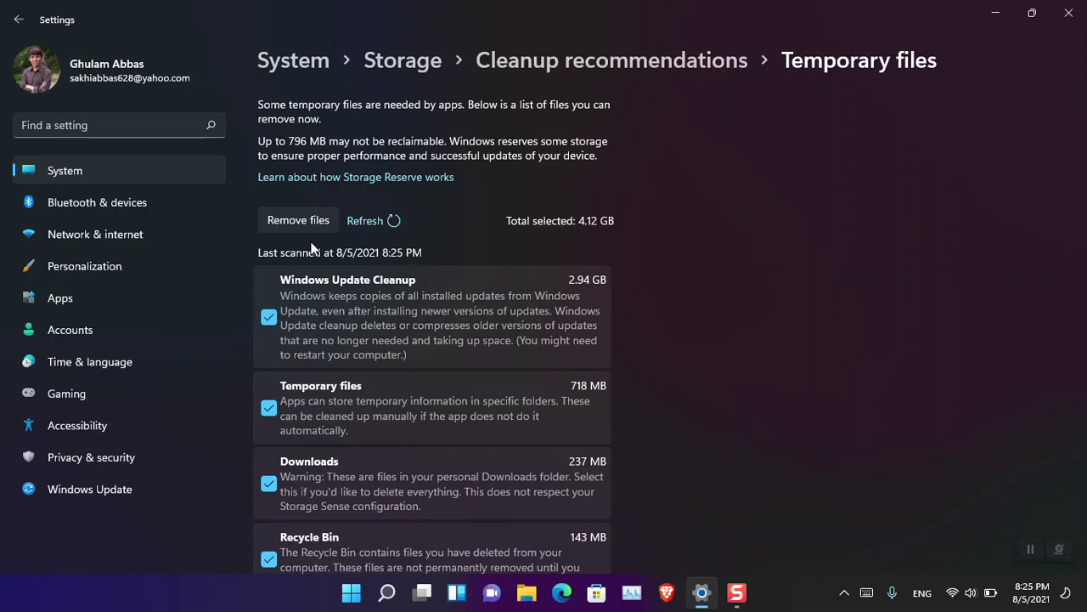
- Return to the Storage page, expand Advanced storage settings and look over the storage overview
{"action": "left_click", "coordinate": [404, 67]}
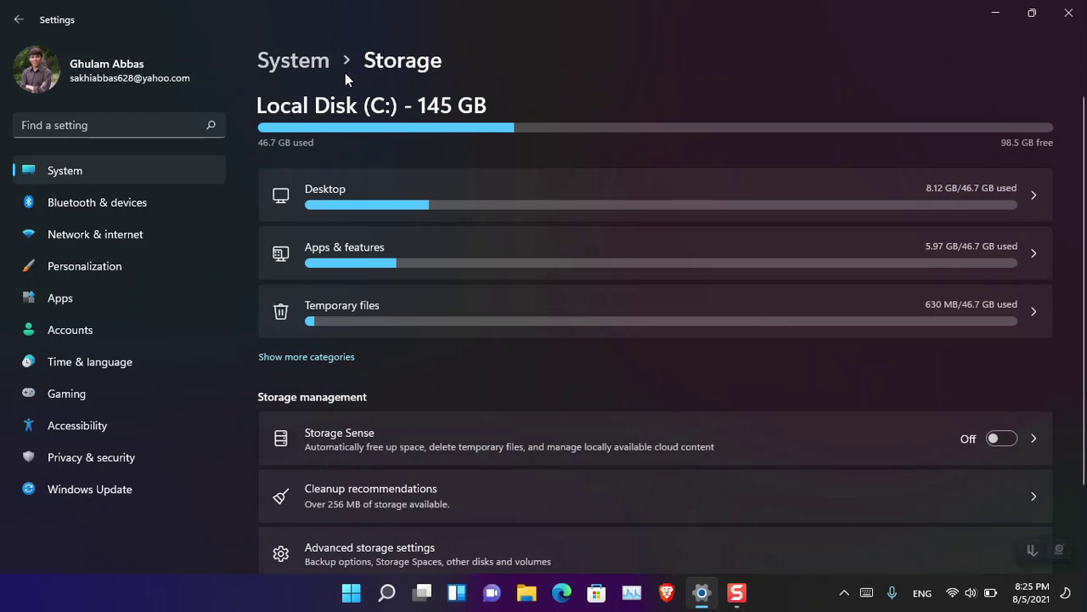
{"action": "scroll", "coordinate": [451, 338], "scroll_direction": "down", "scroll_amount": 3}
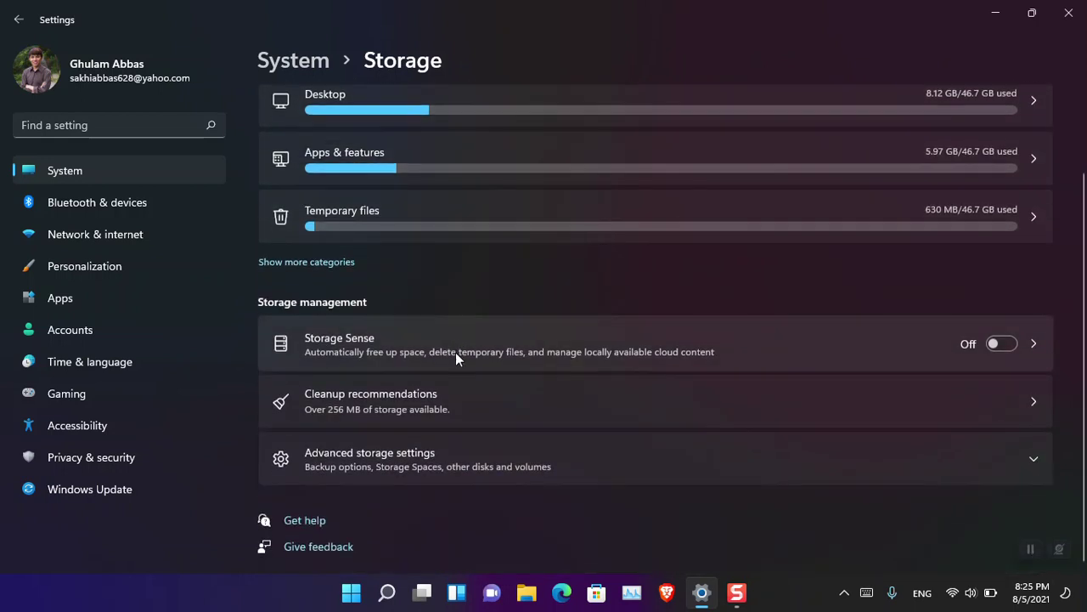
{"action": "left_click", "coordinate": [452, 457]}
{"action": "scroll", "coordinate": [433, 378], "scroll_direction": "up", "scroll_amount": 3}
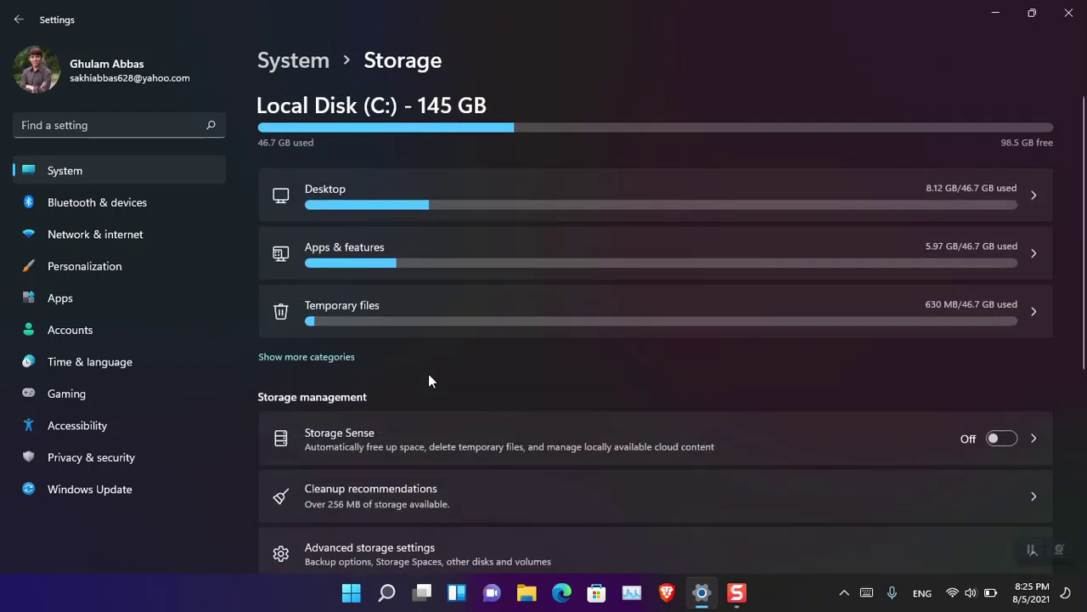
- Show the Archive apps page found among the additional settings of Apps & features
{"action": "left_click", "coordinate": [68, 302]}
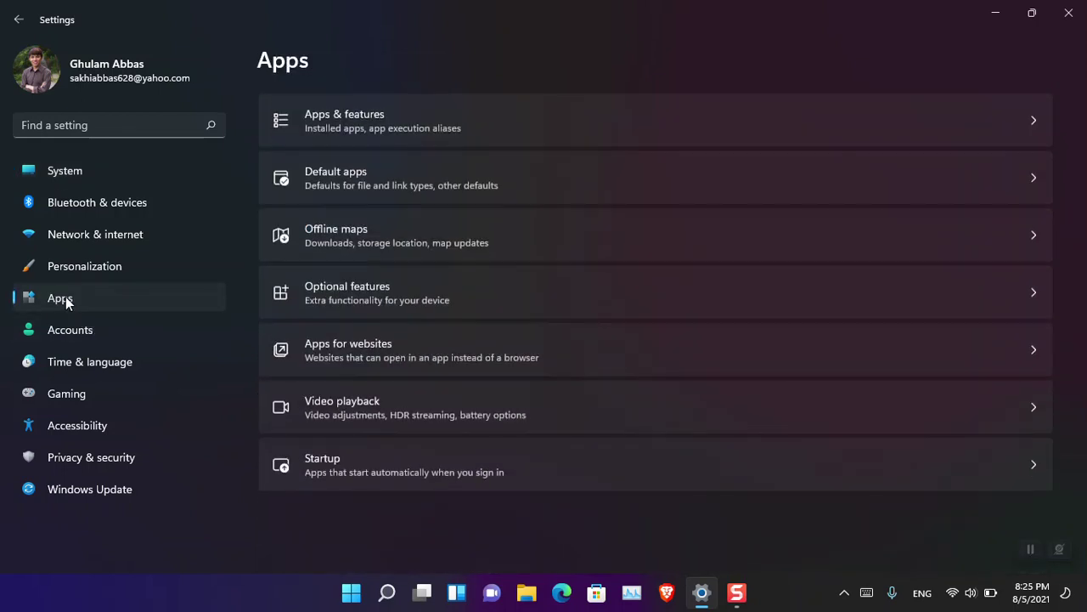
{"action": "left_click", "coordinate": [392, 121]}
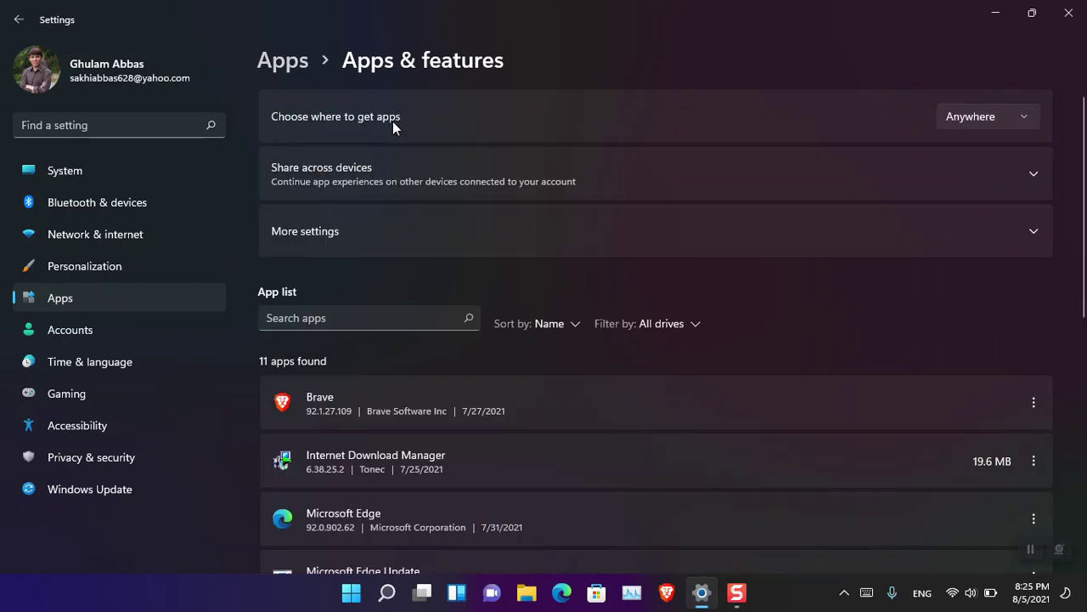
{"action": "left_click", "coordinate": [318, 241]}
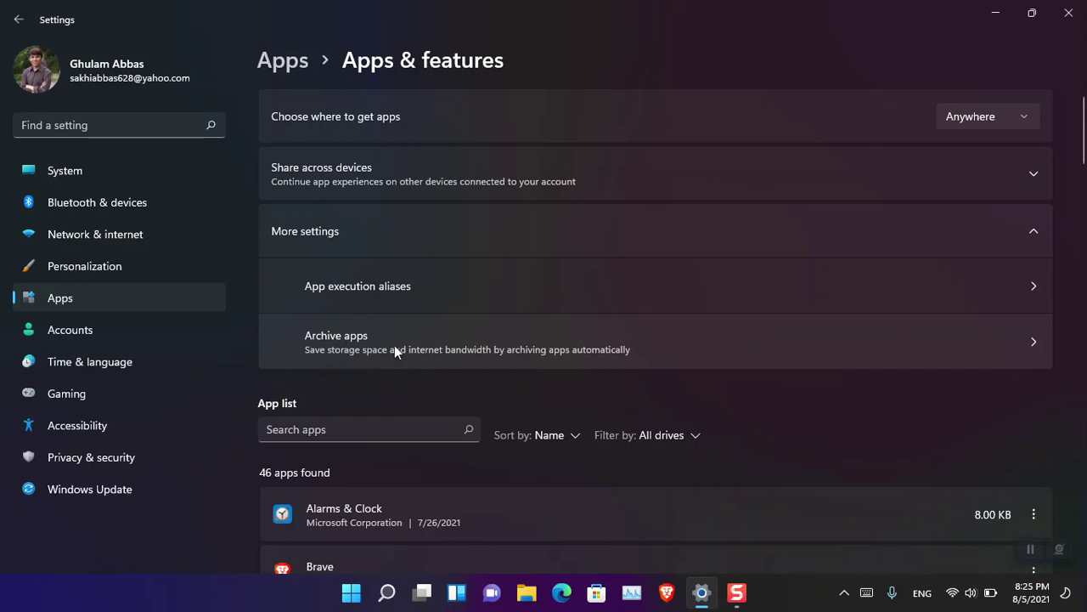
{"action": "left_click", "coordinate": [434, 345]}
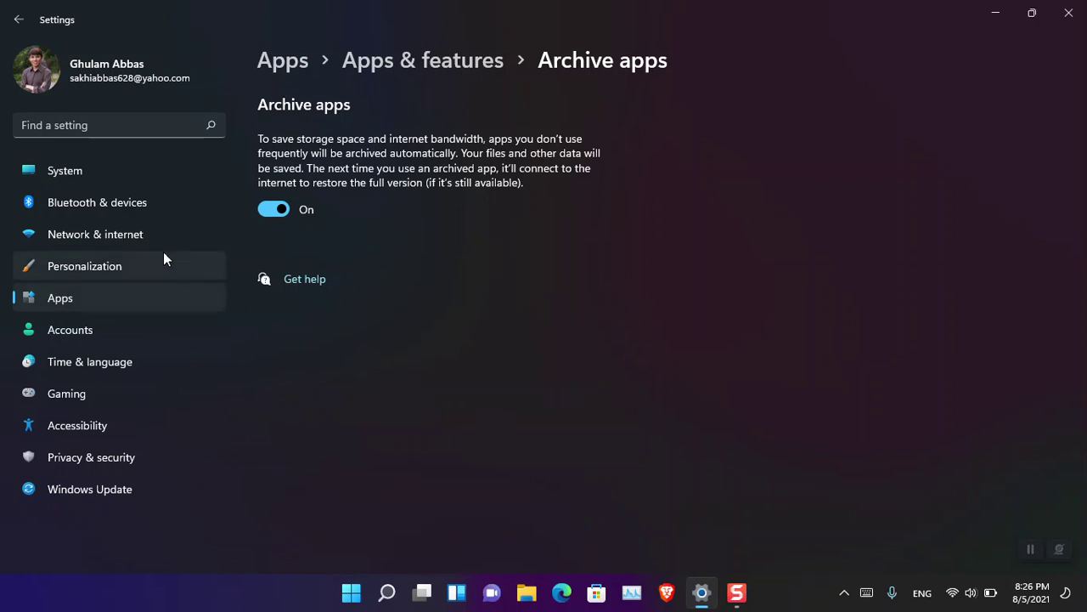
- Open the Ethernet page of Network & internet and bring up its authentication settings for editing
{"action": "left_click", "coordinate": [122, 237]}
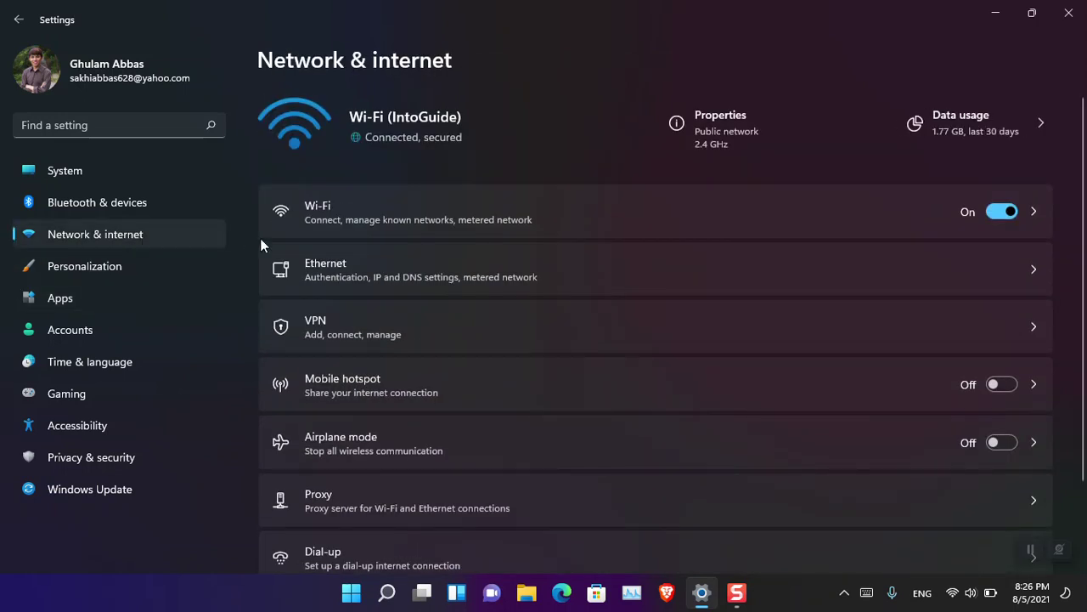
{"action": "left_click", "coordinate": [642, 277]}
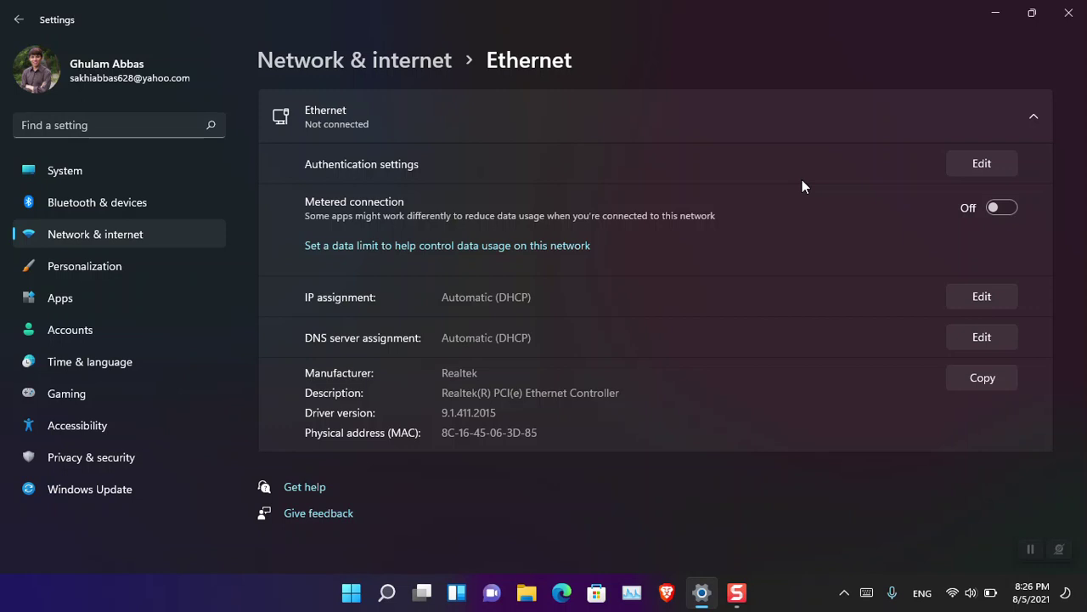
{"action": "left_click", "coordinate": [978, 162]}
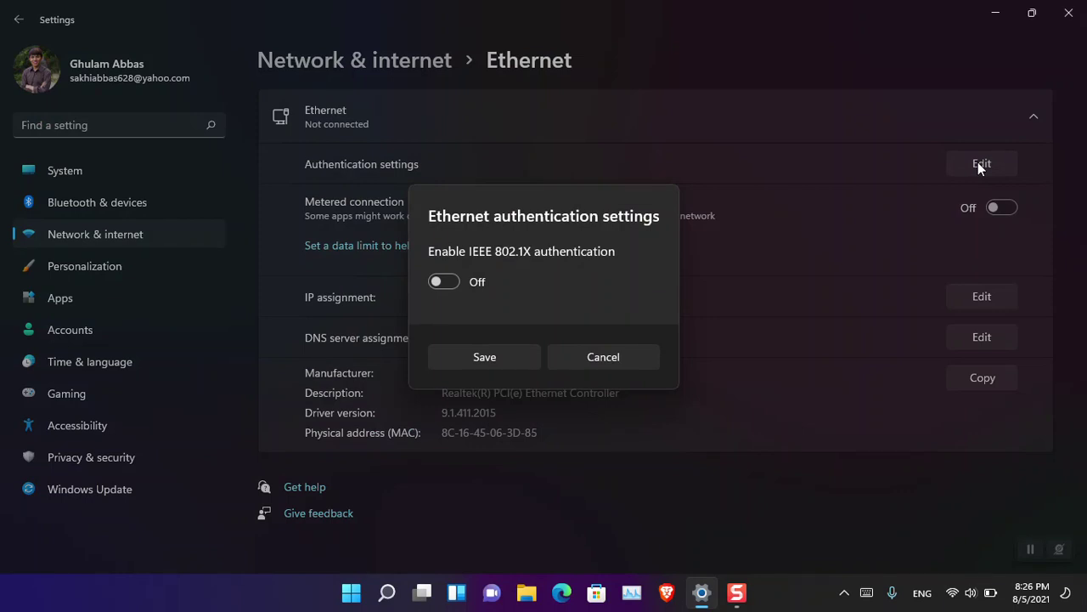
- Turn on IEEE 802.1X authentication, view the EAP methods in its configuration and cancel the changes
{"action": "left_click", "coordinate": [447, 285]}
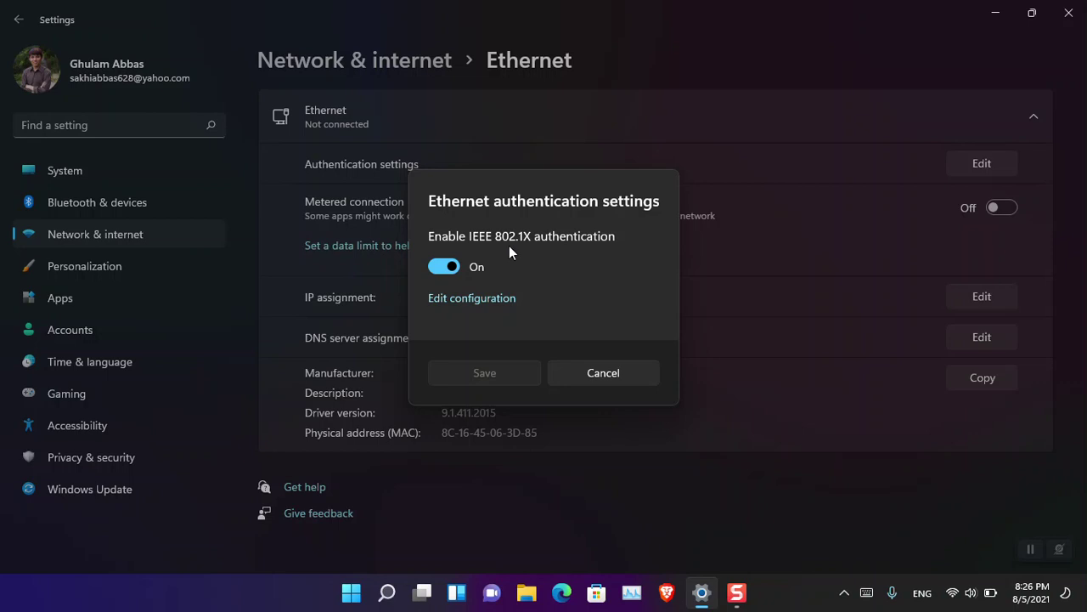
{"action": "left_click", "coordinate": [501, 298]}
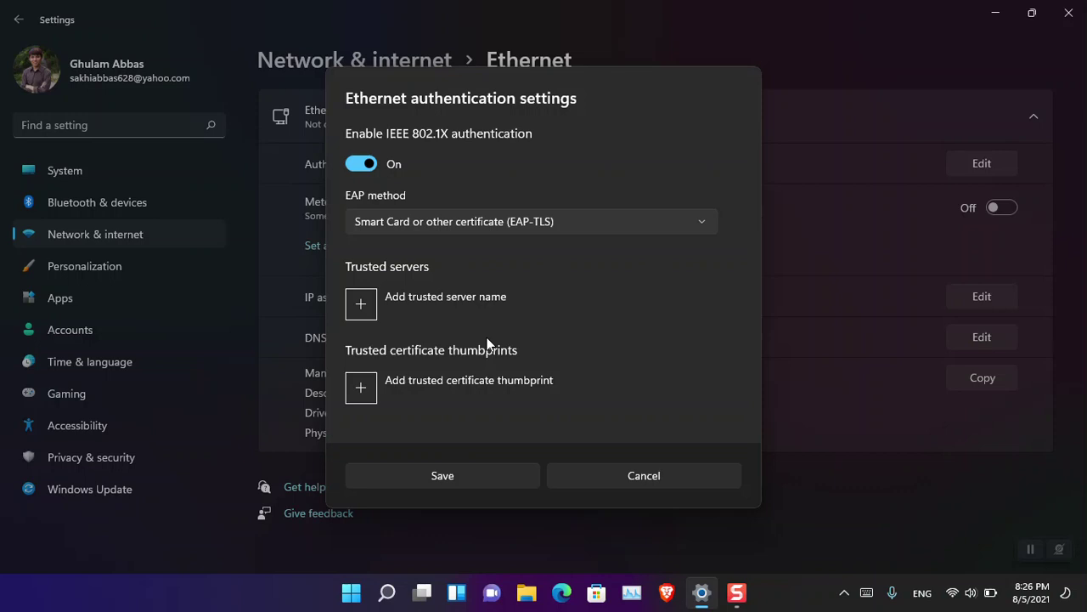
{"action": "left_click", "coordinate": [574, 224]}
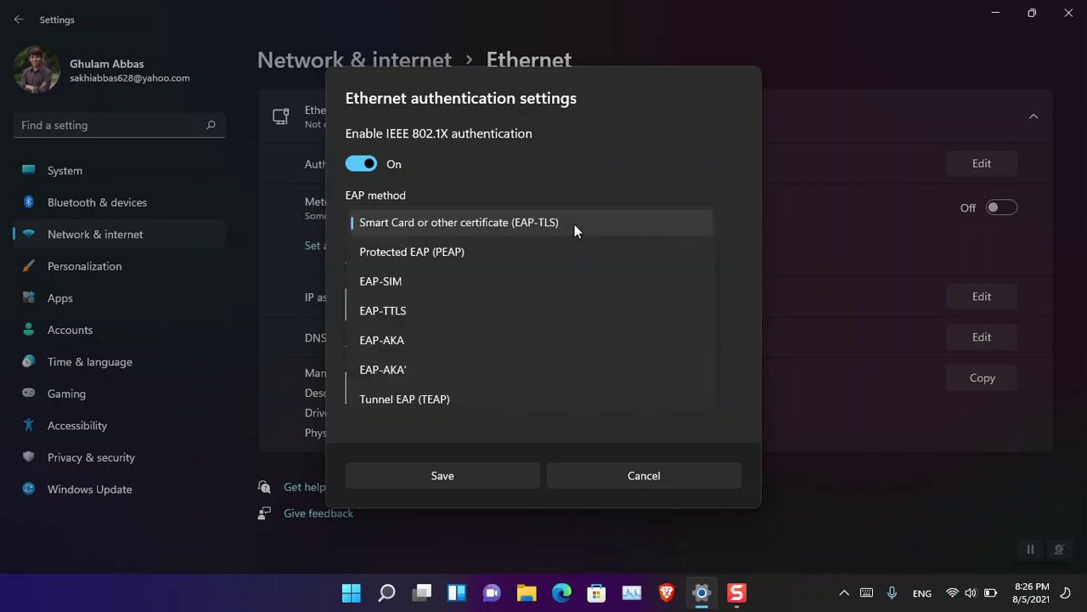
{"action": "left_click", "coordinate": [610, 163]}
{"action": "left_click", "coordinate": [619, 472]}
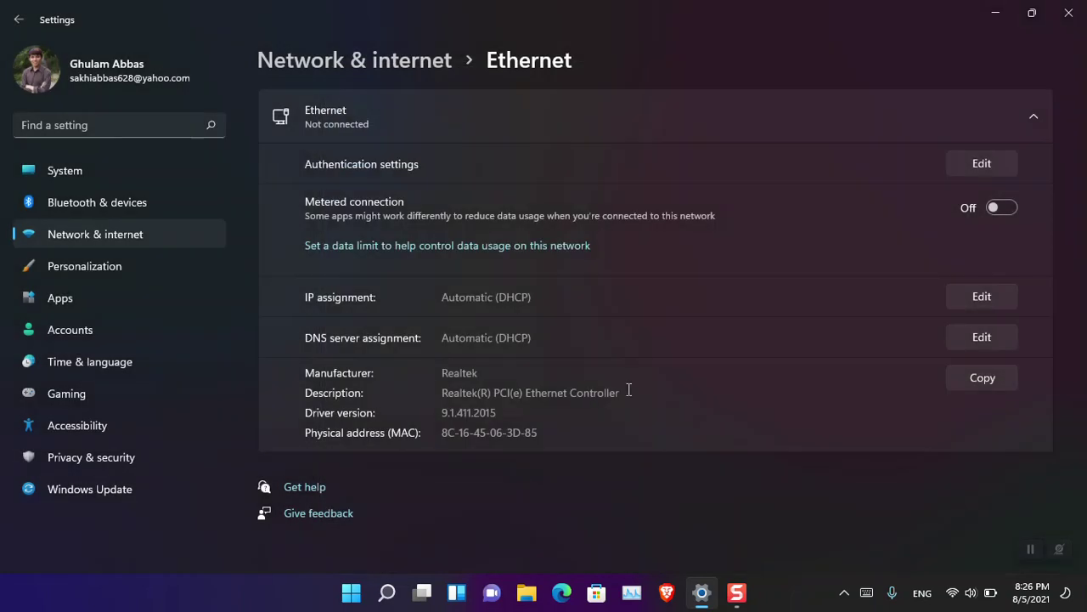
- Restore Settings to a smaller window and close it, view This PC in File Explorer and close that window
{"action": "double_click", "coordinate": [664, 7]}
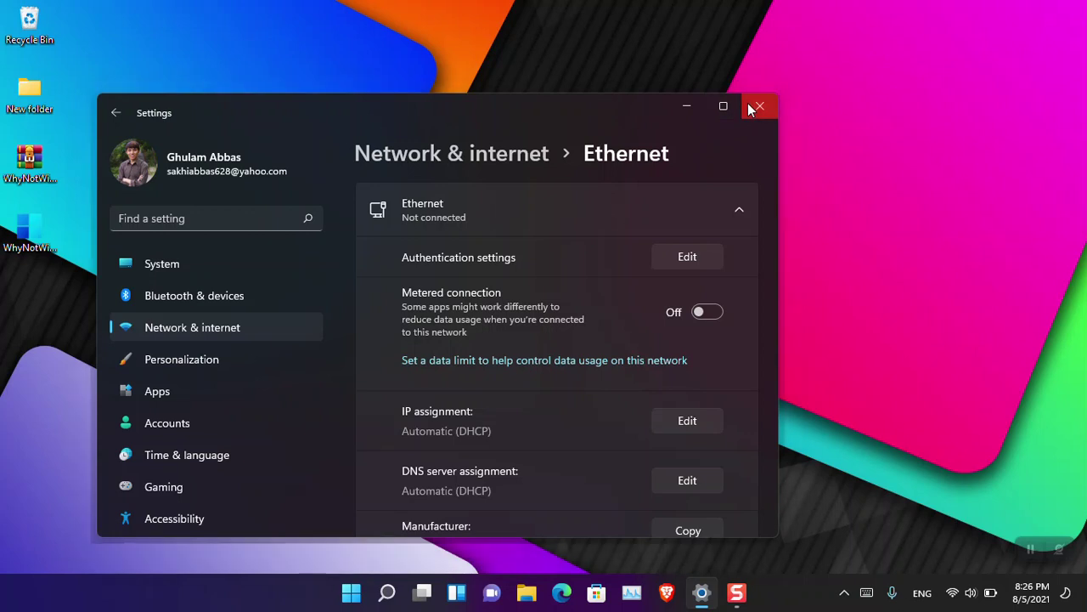
{"action": "left_click", "coordinate": [758, 106]}
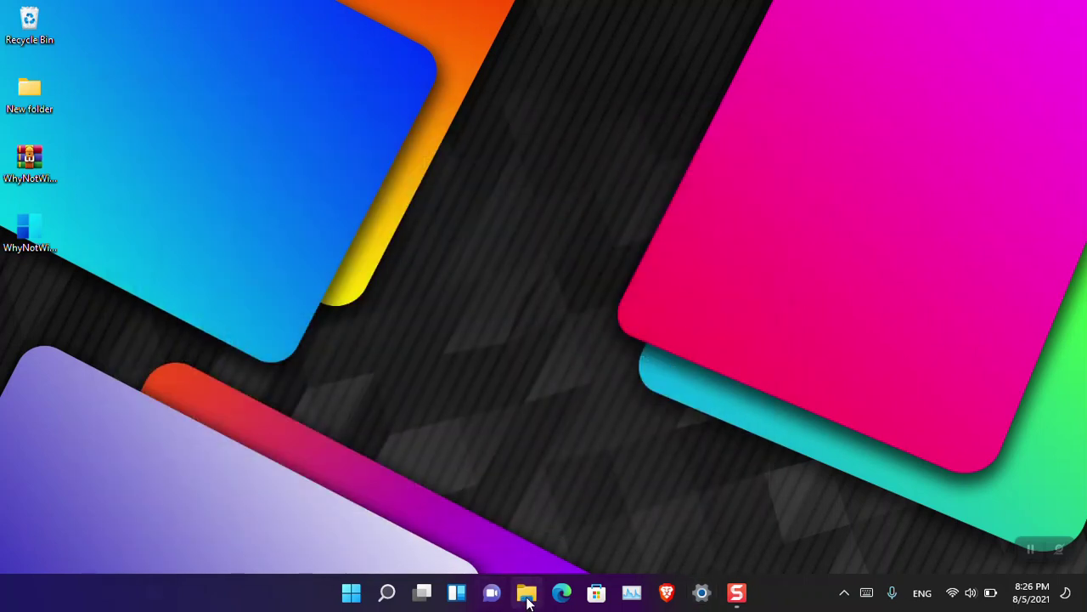
{"action": "left_click", "coordinate": [527, 595]}
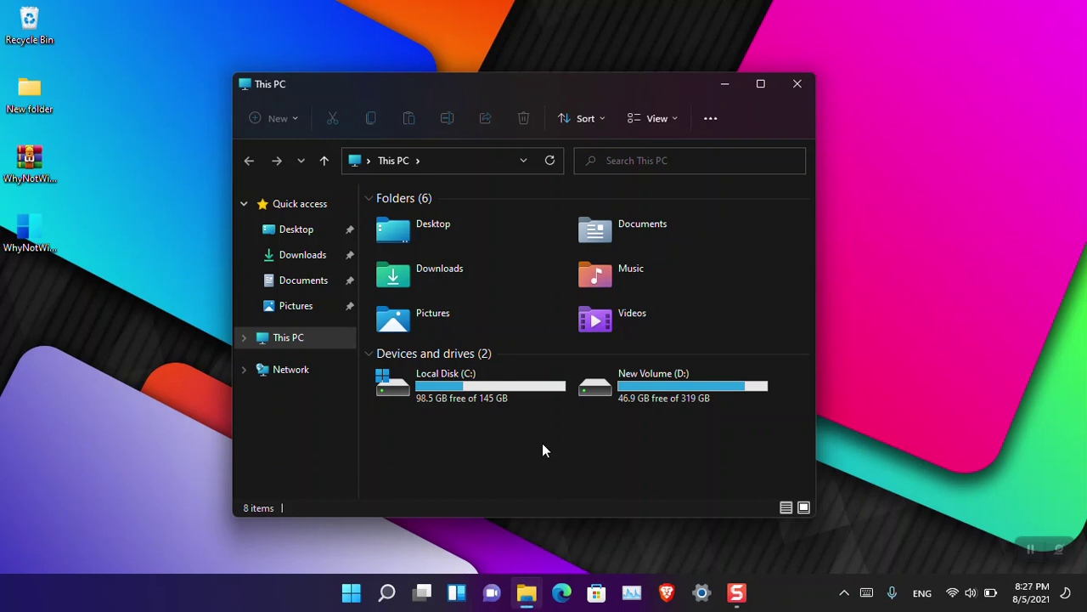
{"action": "left_click", "coordinate": [799, 84]}
- Open Settings maximized, start a check for updates in Windows Update, restore the window to its smaller size and minimize it
{"action": "left_click", "coordinate": [702, 592]}
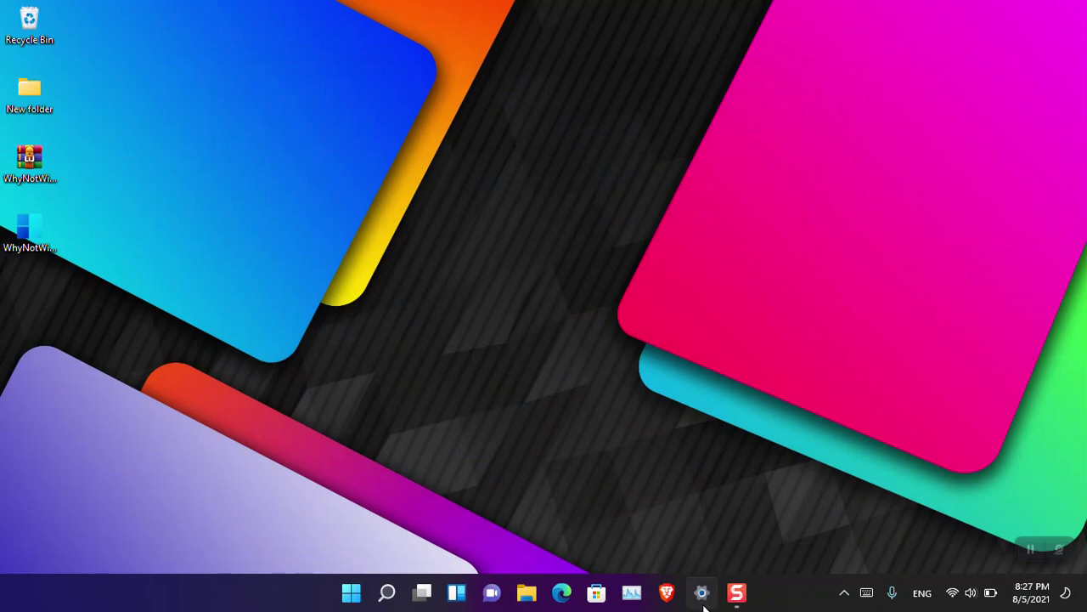
{"action": "left_click", "coordinate": [723, 106]}
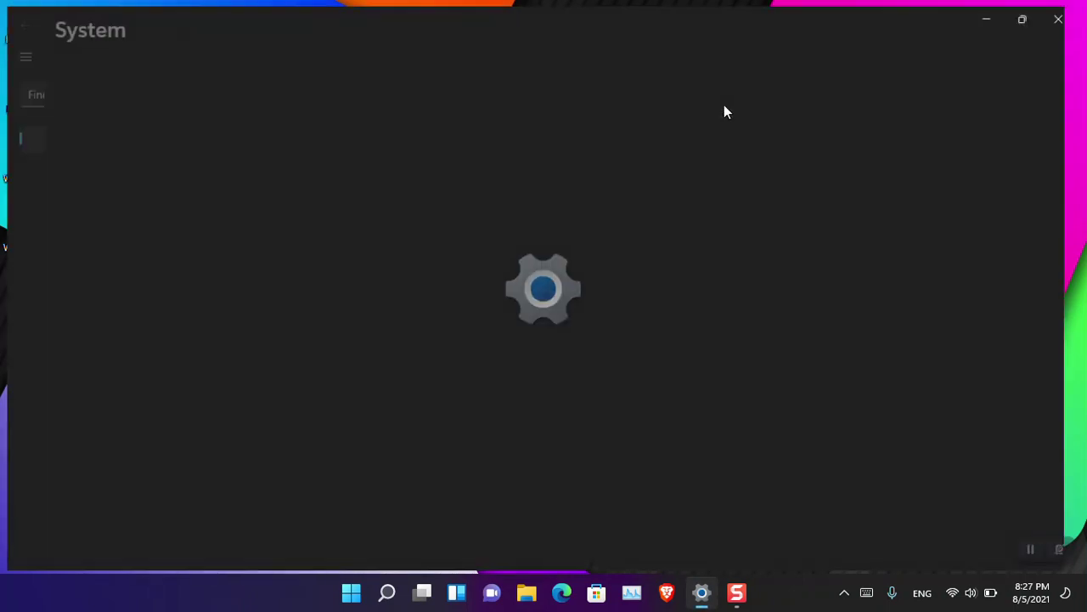
{"action": "left_click", "coordinate": [188, 480]}
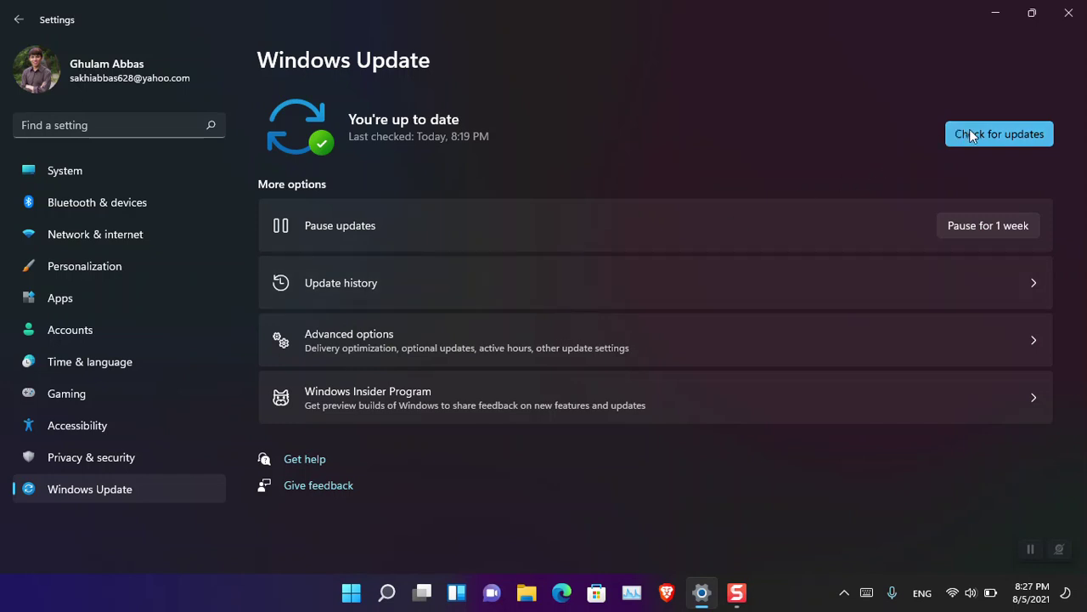
{"action": "left_click", "coordinate": [977, 134]}
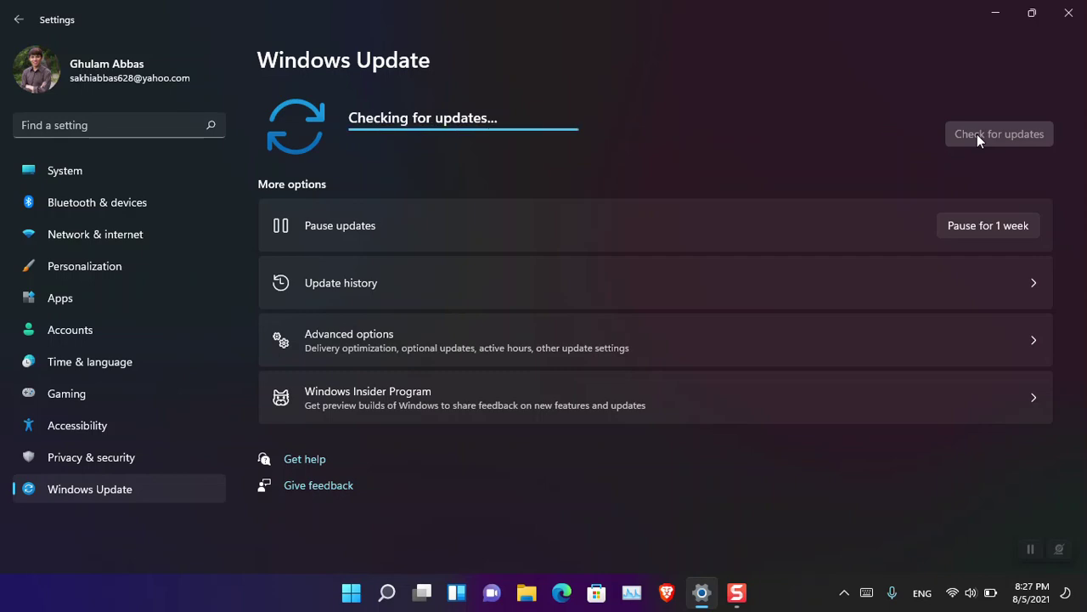
{"action": "left_click_drag", "start_coordinate": [893, 5], "coordinate": [761, 90]}
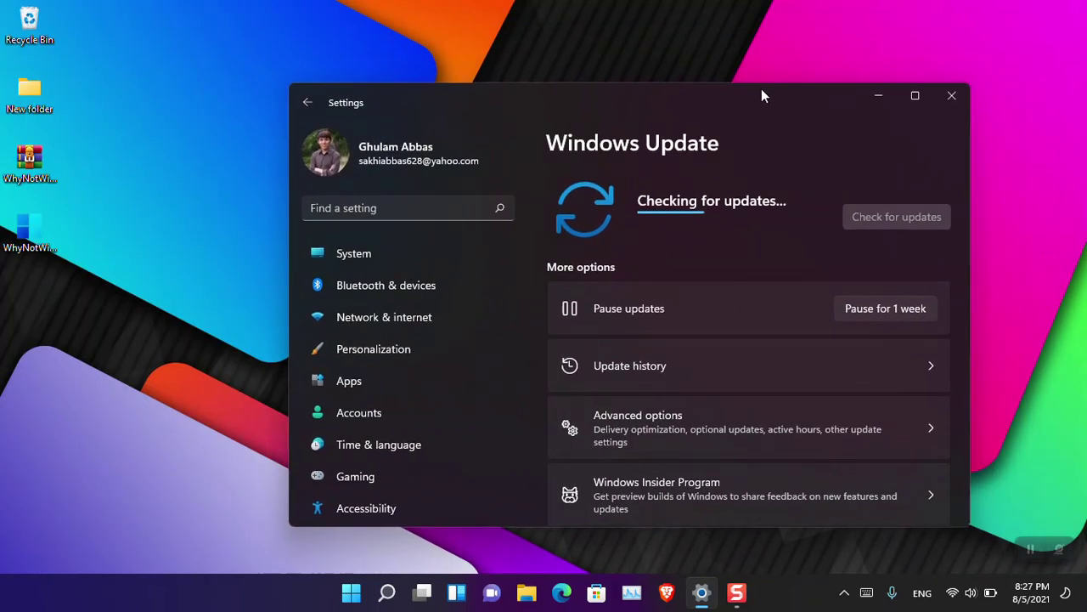
{"action": "left_click", "coordinate": [870, 97]}
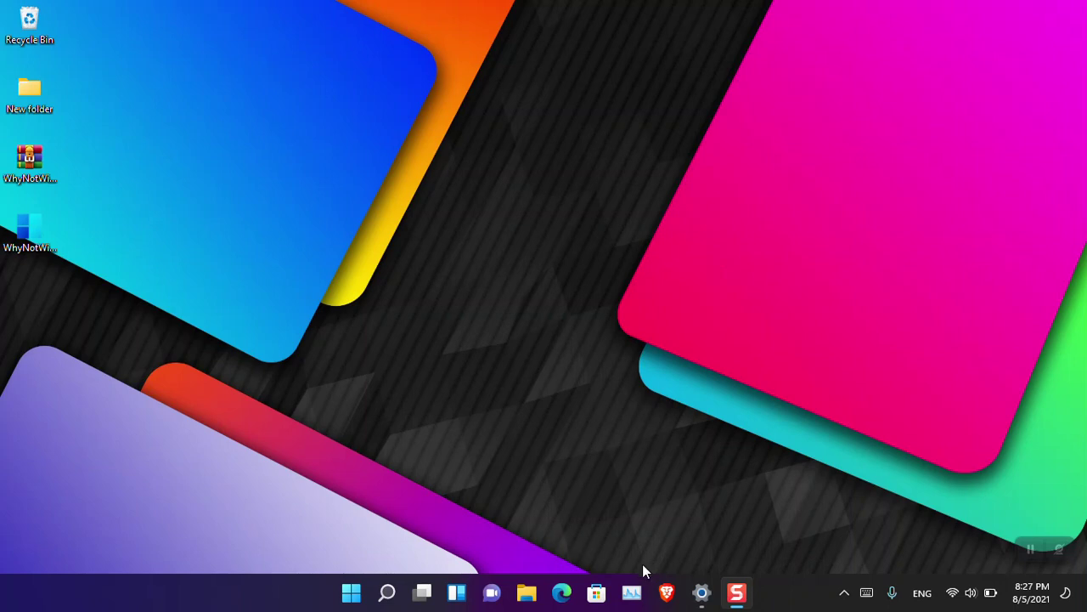
- Switch to the Brave browser, load intozoom.com and show its recent posts on Windows 11
{"action": "left_click", "coordinate": [667, 594]}
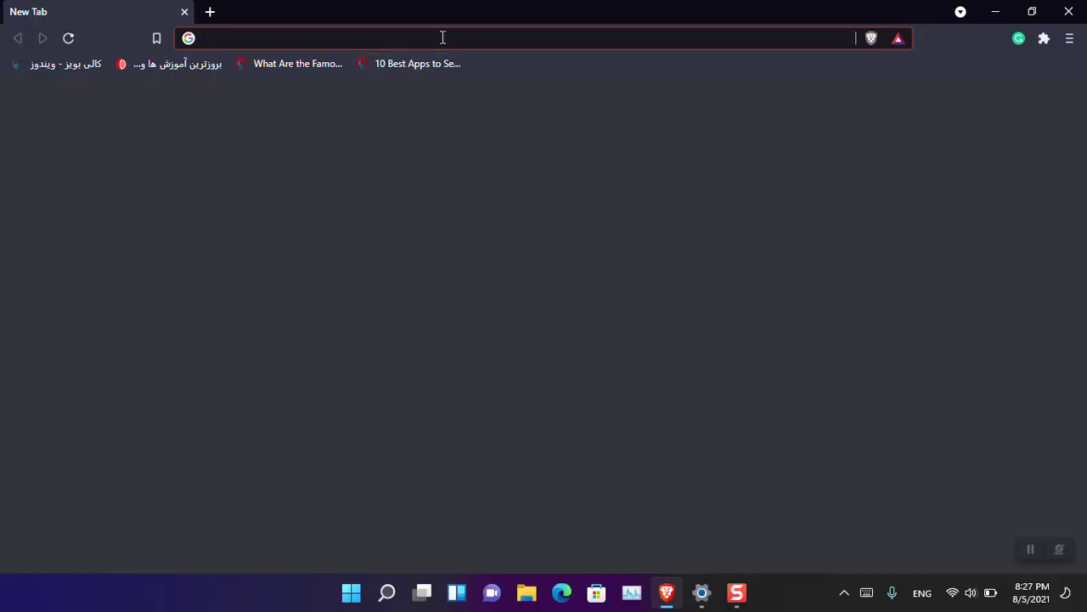
{"action": "type", "text": "intozoom.com"}
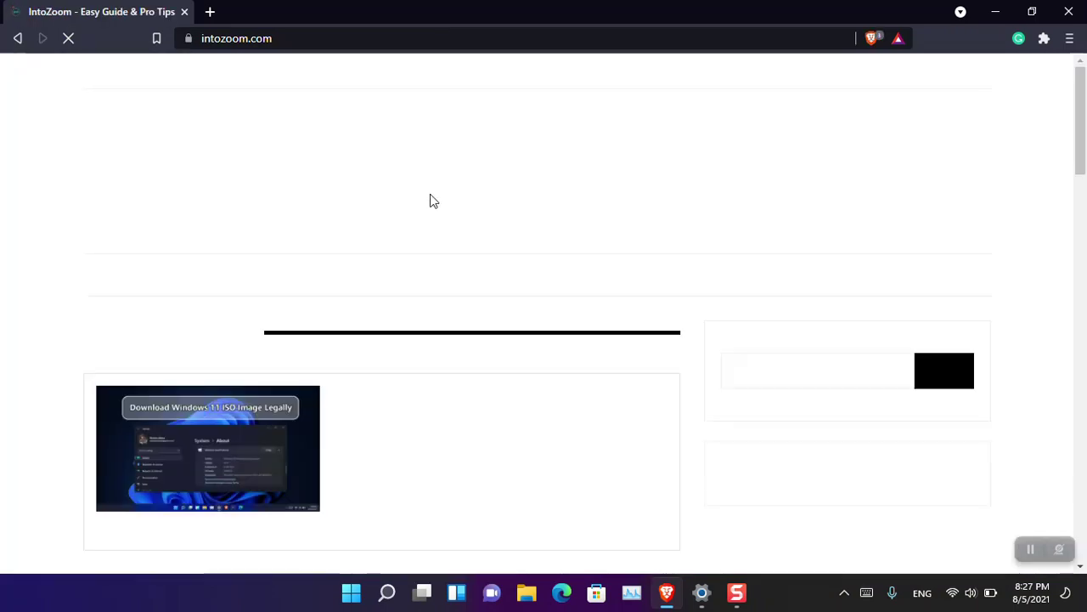
{"action": "scroll", "coordinate": [425, 229], "scroll_direction": "down", "scroll_amount": 1}
{"action": "scroll", "coordinate": [419, 249], "scroll_direction": "down", "scroll_amount": 4}
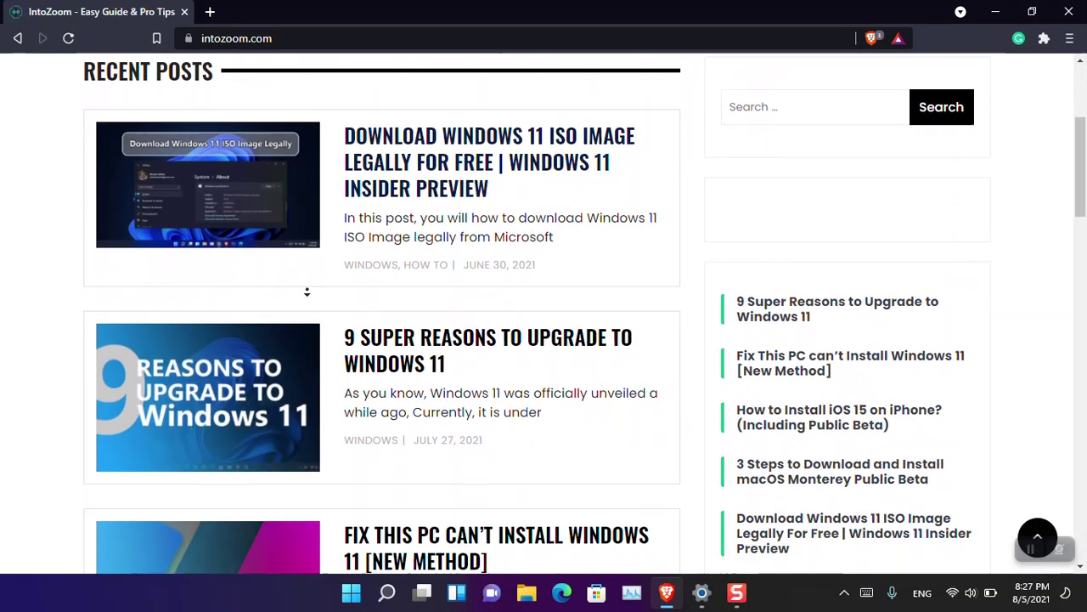
{"action": "scroll", "coordinate": [396, 292], "scroll_direction": "up", "scroll_amount": 3}
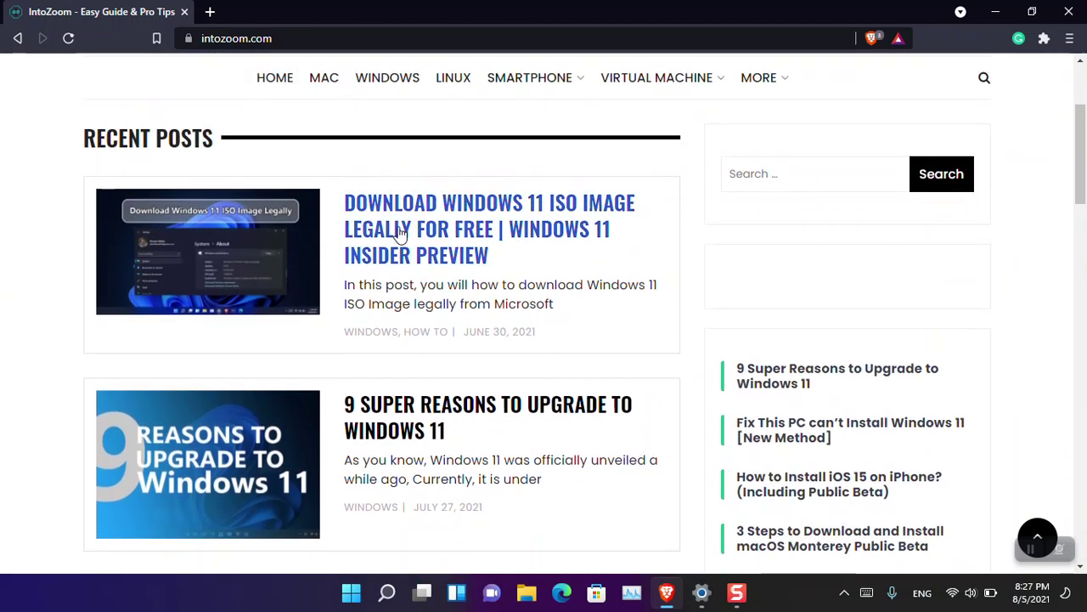
- Open the post on downloading the Windows 11 ISO image legally and go down to its Download links table
{"action": "left_click", "coordinate": [459, 223]}
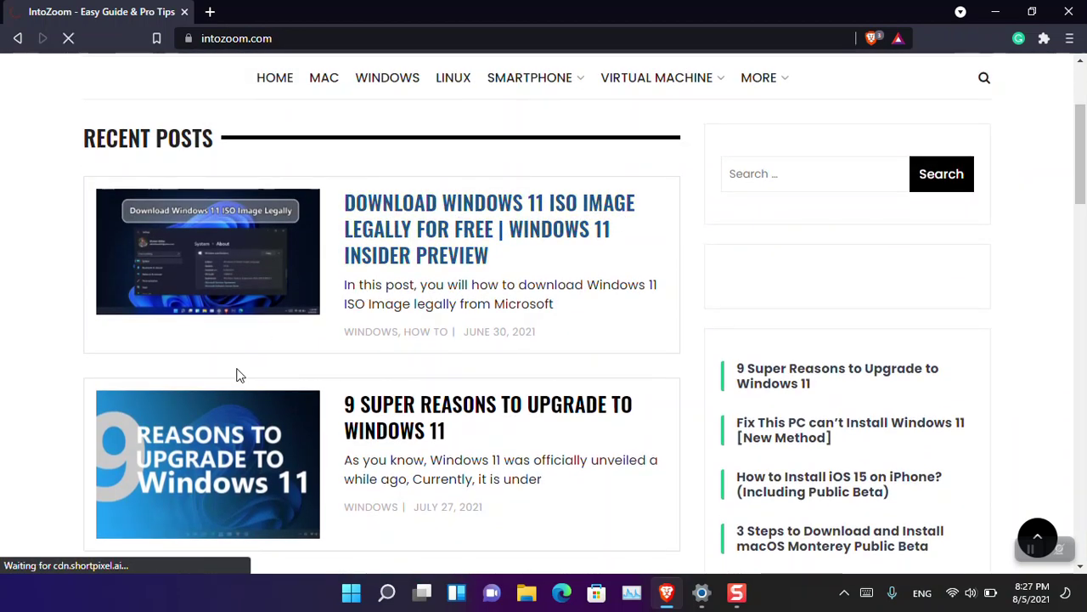
{"action": "scroll", "coordinate": [246, 374], "scroll_direction": "down", "scroll_amount": 5}
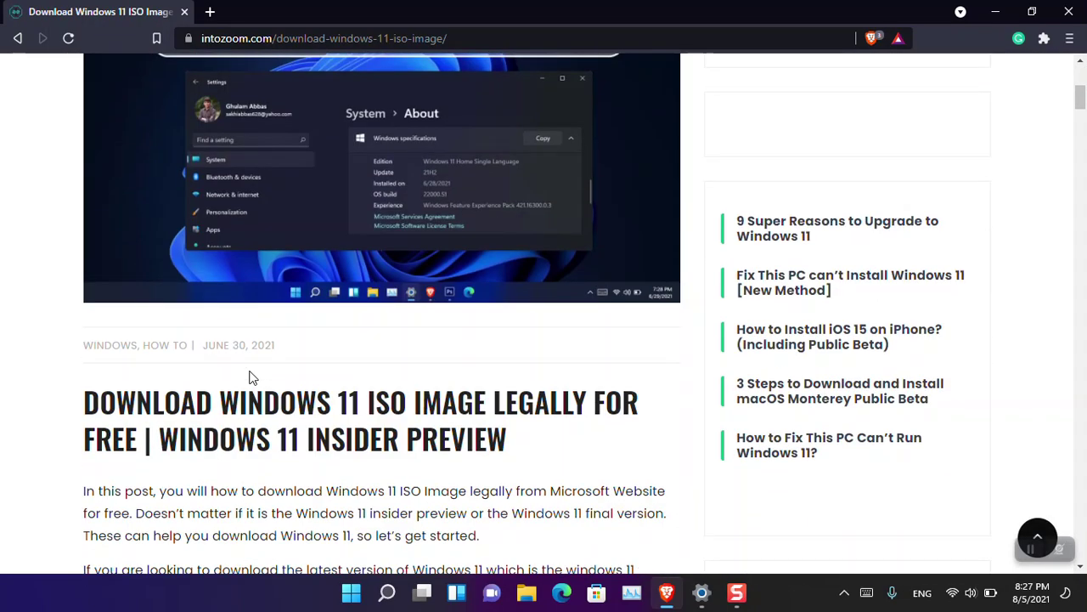
{"action": "scroll", "coordinate": [249, 374], "scroll_direction": "down", "scroll_amount": 1}
{"action": "scroll", "coordinate": [340, 389], "scroll_direction": "down", "scroll_amount": 5}
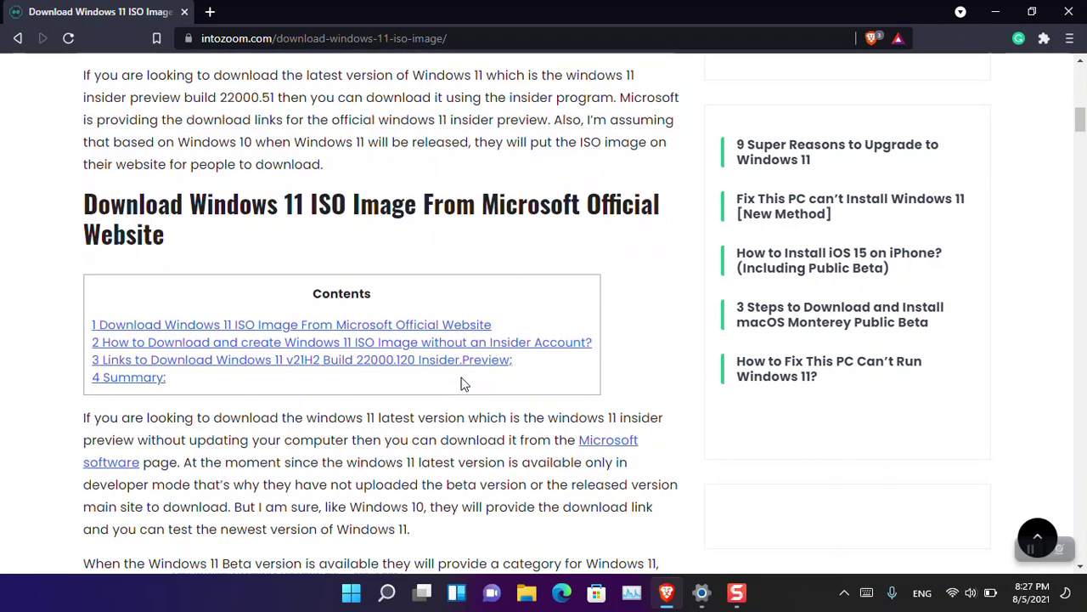
{"action": "scroll", "coordinate": [413, 379], "scroll_direction": "down", "scroll_amount": 1}
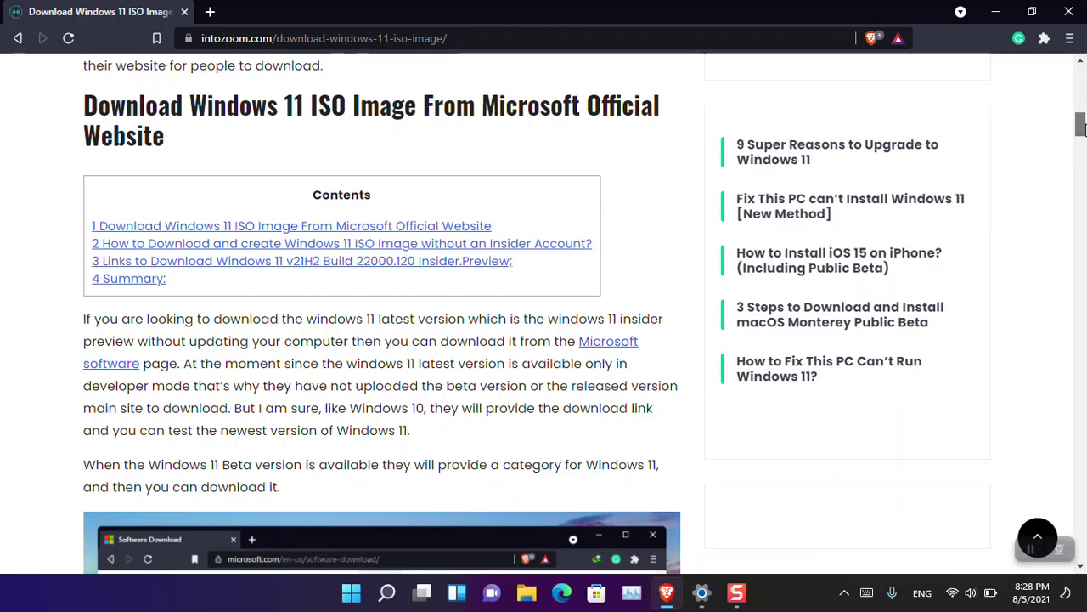
{"action": "left_click_drag", "start_coordinate": [1082, 127], "coordinate": [1080, 484]}
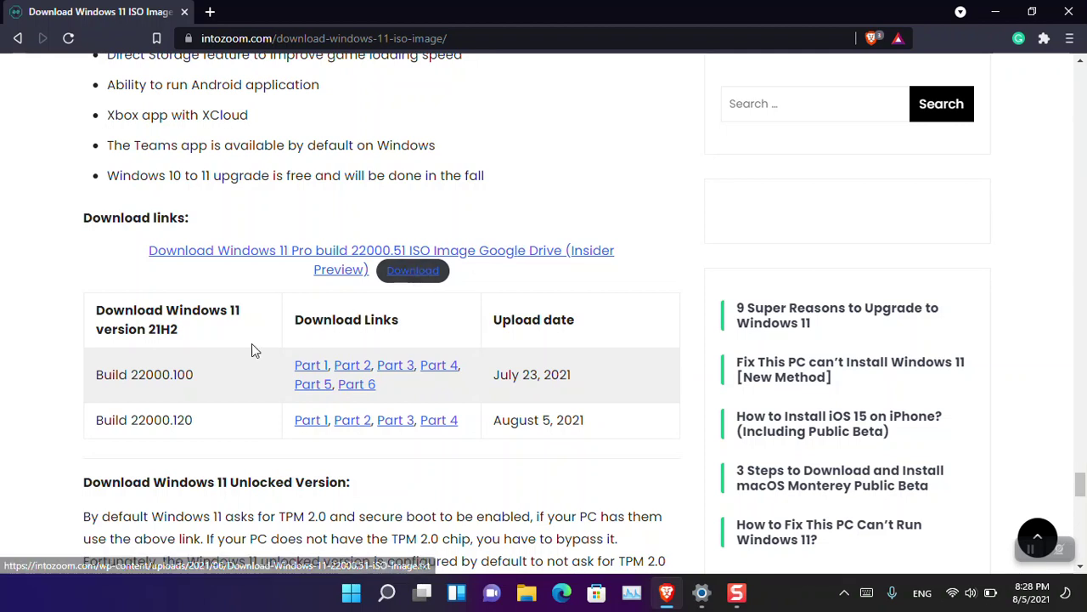
- Highlight builds 22000.100 and 22000.120 in the download table and open the Part 1 link of build 22000.120 in a new tab
{"action": "left_click_drag", "start_coordinate": [134, 381], "coordinate": [219, 383]}
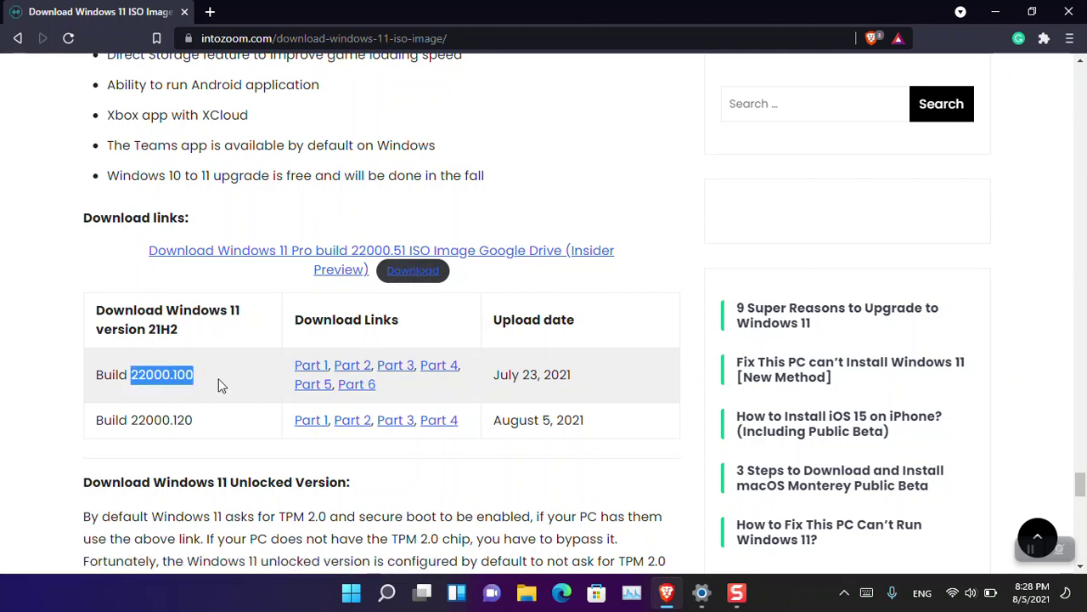
{"action": "left_click_drag", "start_coordinate": [170, 416], "coordinate": [226, 432]}
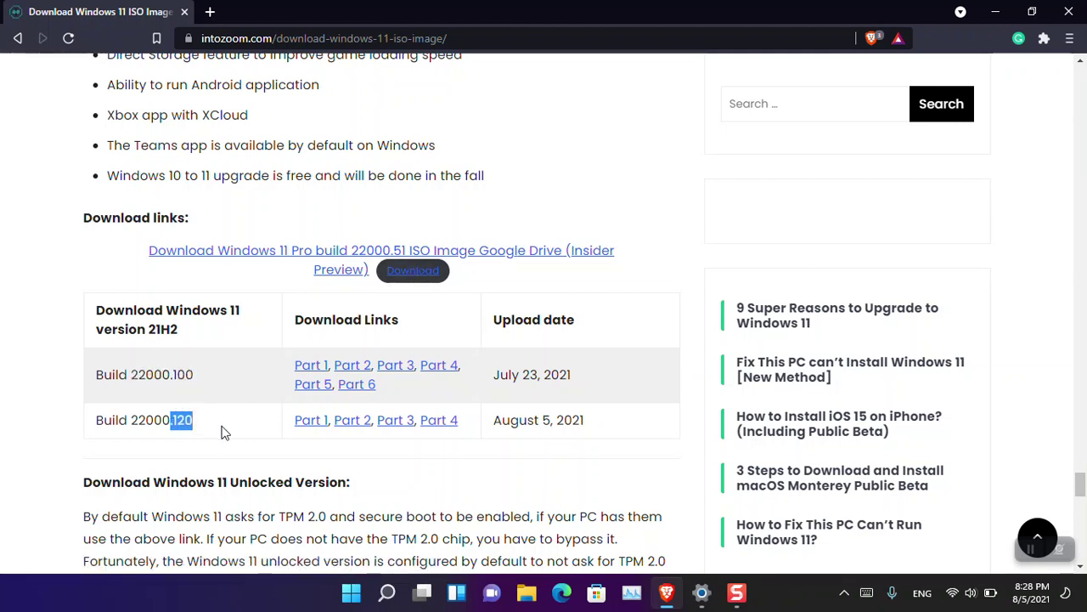
{"action": "left_click", "coordinate": [226, 432]}
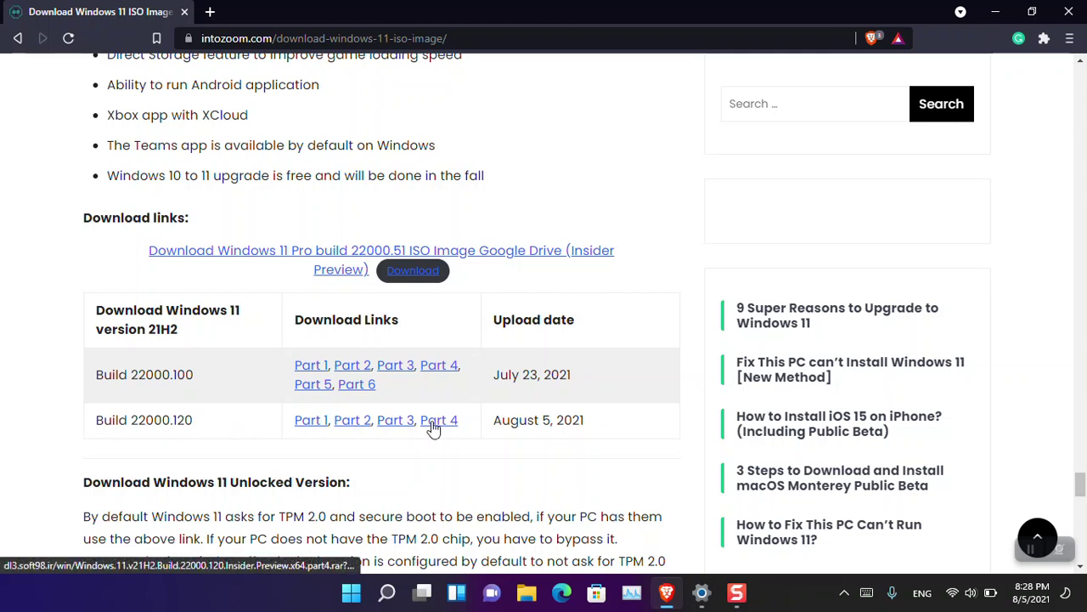
{"action": "middle_click", "coordinate": [314, 428]}
- View the Windows 11 Unlocked Version section, highlighting the 22000.71 Pro entry and the word "Unlocked" in the heading
{"action": "scroll", "coordinate": [318, 416], "scroll_direction": "down", "scroll_amount": 4}
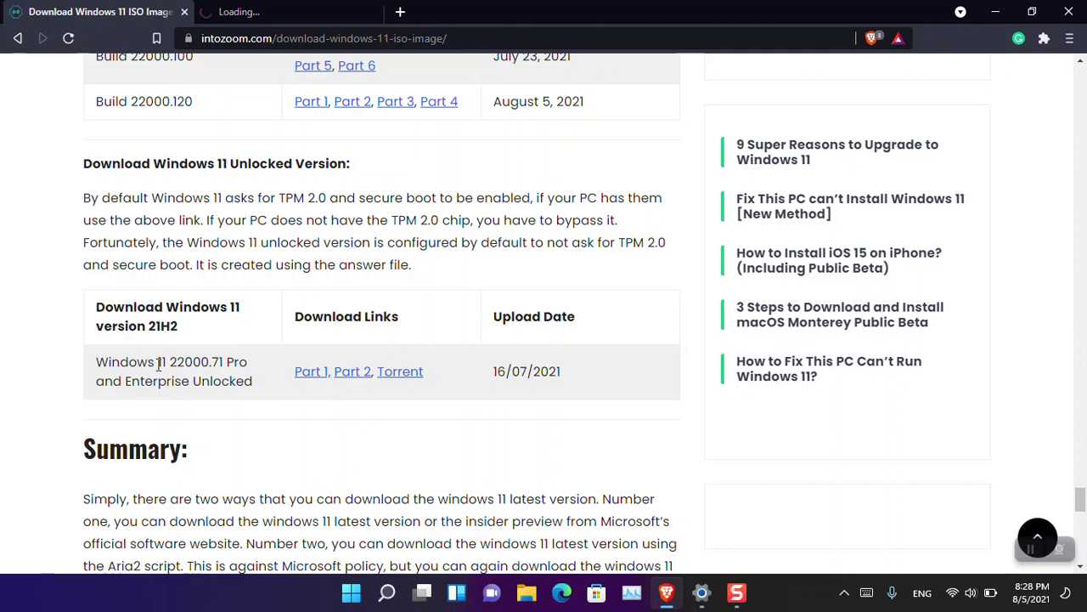
{"action": "left_click_drag", "start_coordinate": [148, 365], "coordinate": [239, 365]}
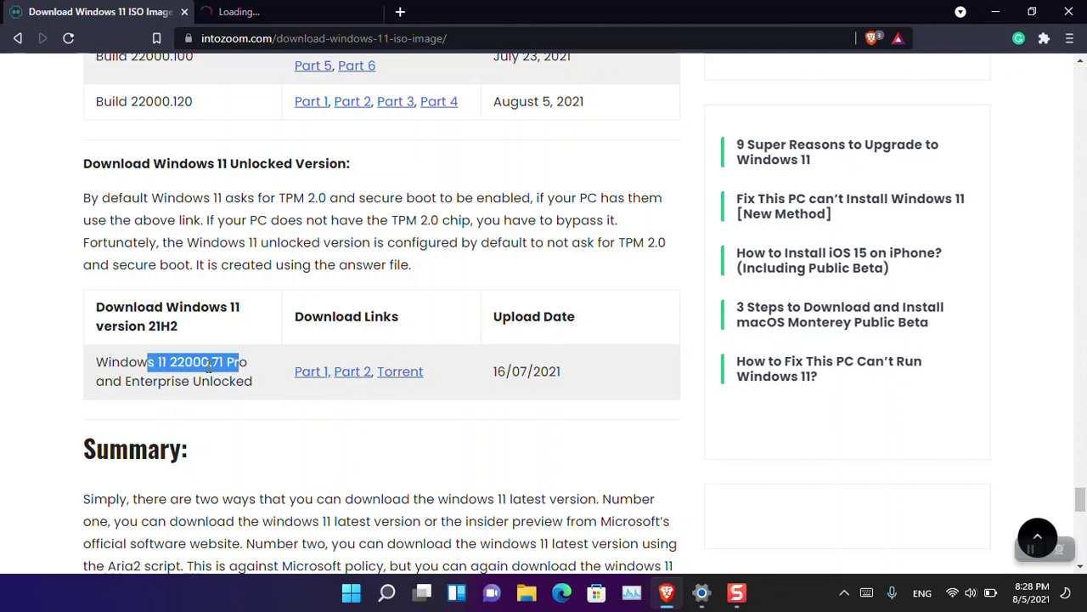
{"action": "left_click", "coordinate": [262, 167]}
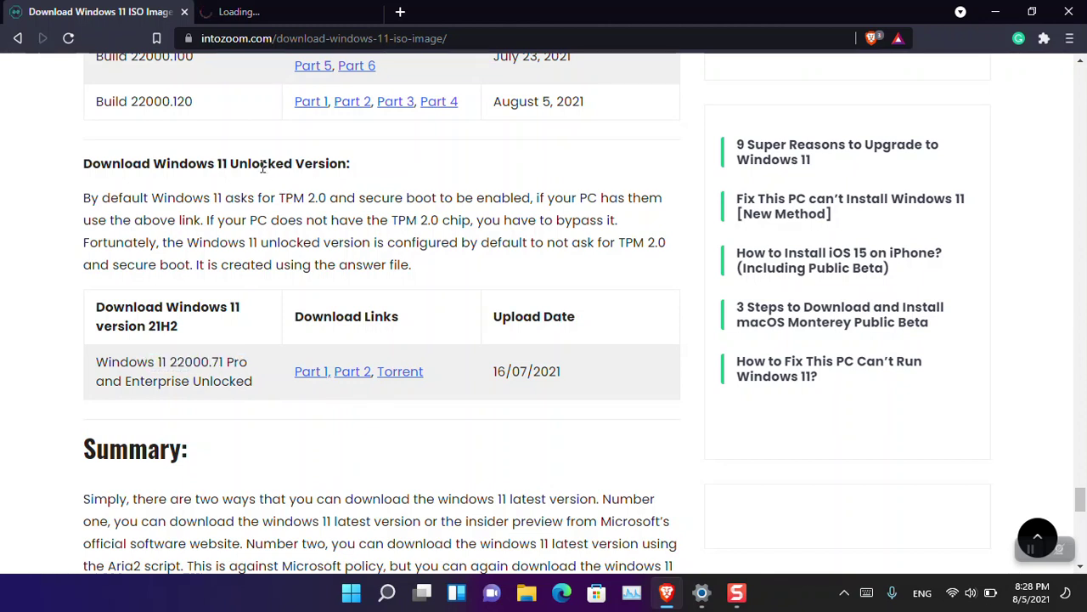
{"action": "double_click", "coordinate": [262, 167]}
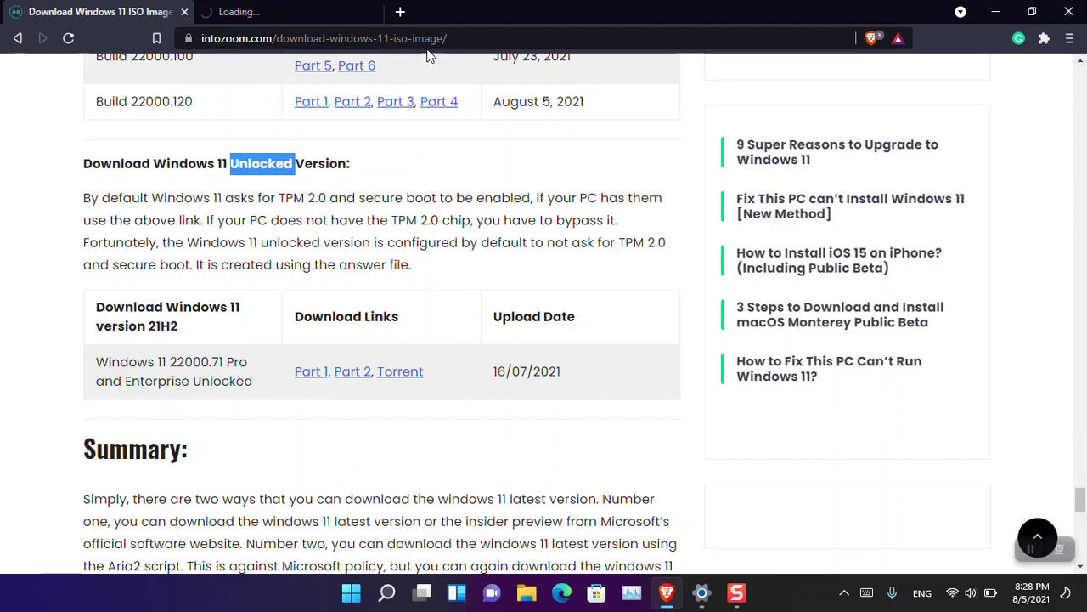
- Close the loading download tab, return to the Download links table and restore the browser to a smaller window
{"action": "left_click", "coordinate": [374, 14]}
{"action": "left_click", "coordinate": [381, 240]}
{"action": "scroll", "coordinate": [380, 247], "scroll_direction": "up", "scroll_amount": 4}
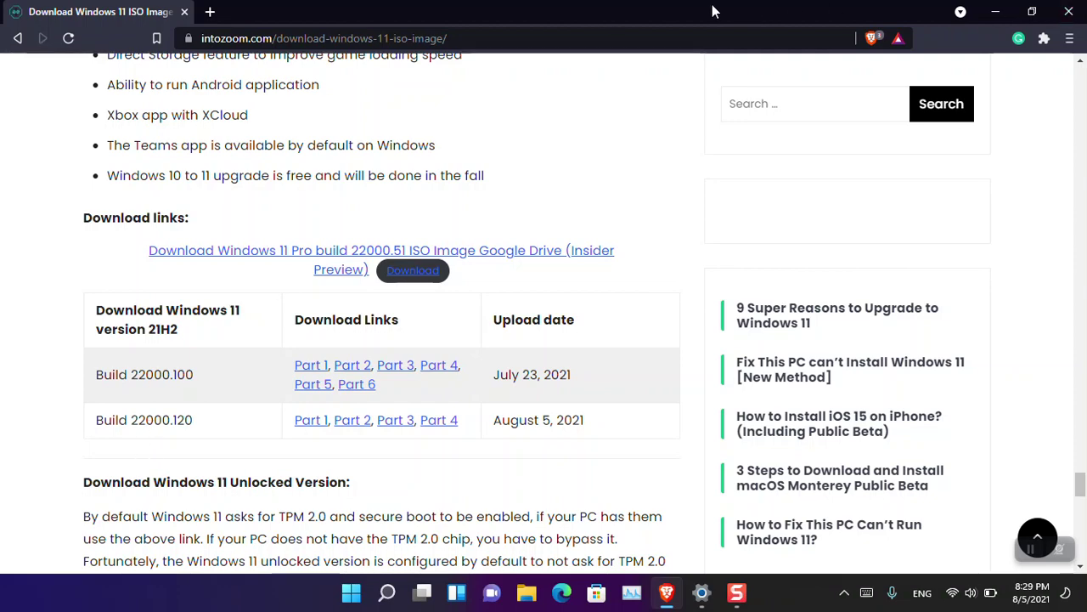
{"action": "left_click_drag", "start_coordinate": [705, 12], "coordinate": [493, 92]}
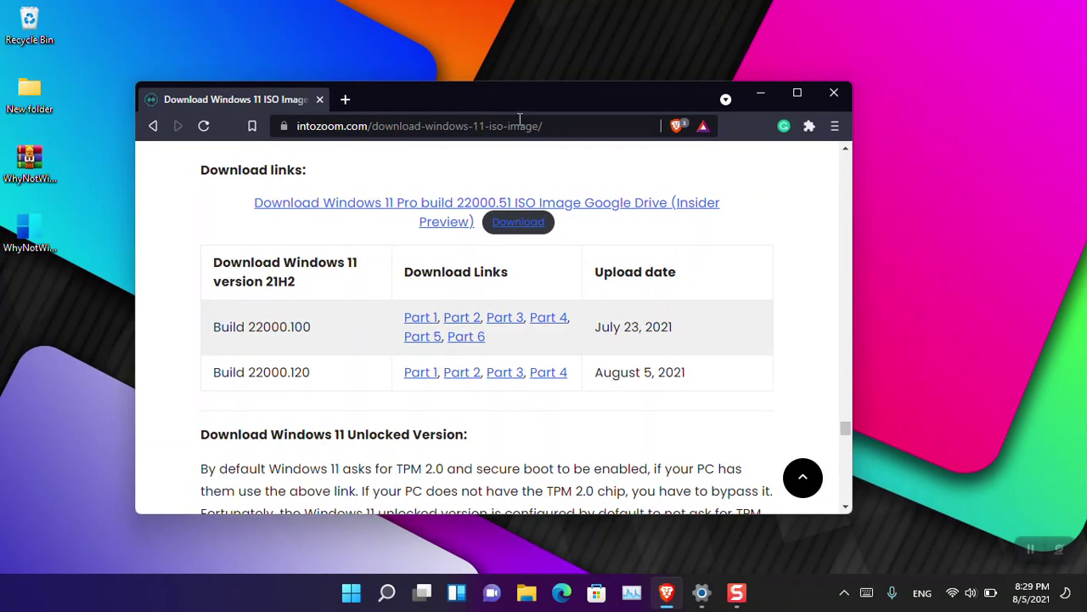